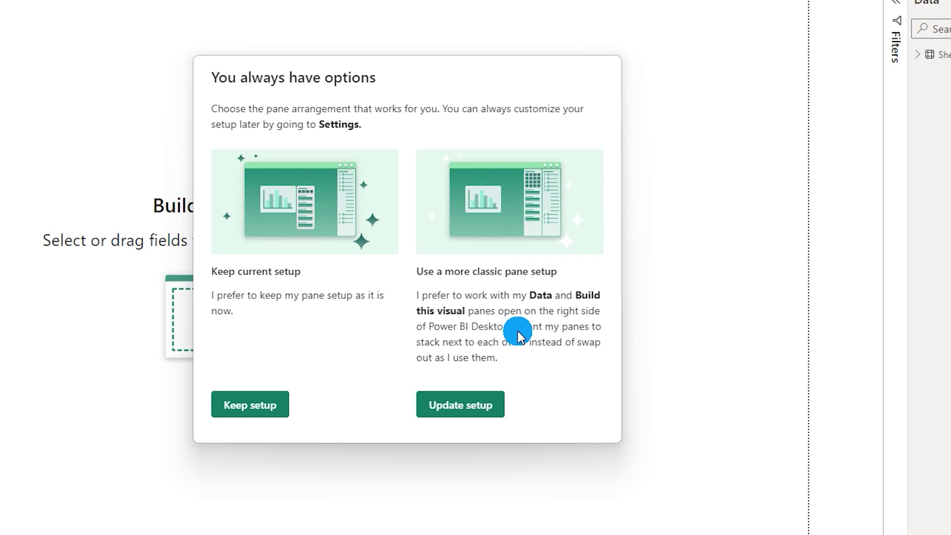
Step: Dismiss the pane arrangement prompt and toggle the Format pane closed and open again
click(461, 405)
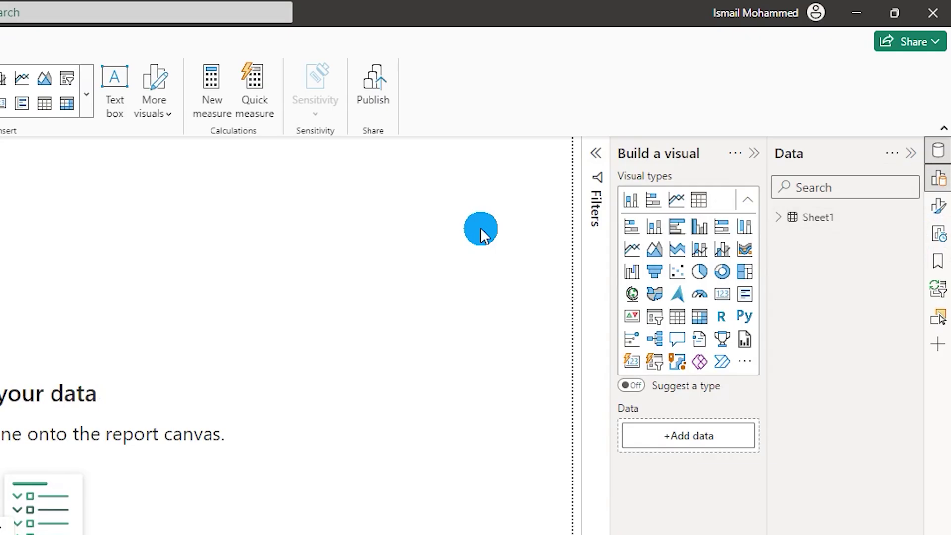
click(938, 206)
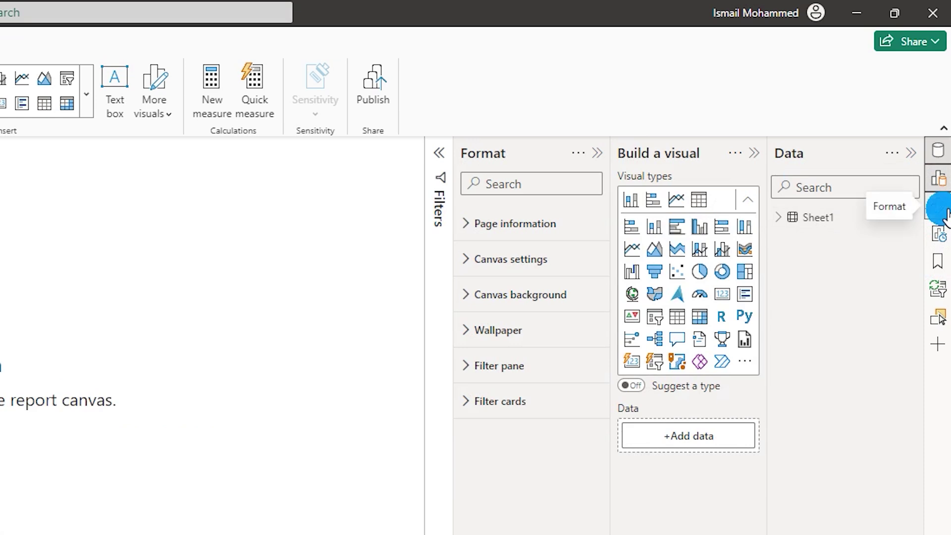
click(944, 211)
click(939, 207)
Step: Switch between Build a visual, Format and Performance analyzer panes, then reopen the pane setup dialog
click(944, 188)
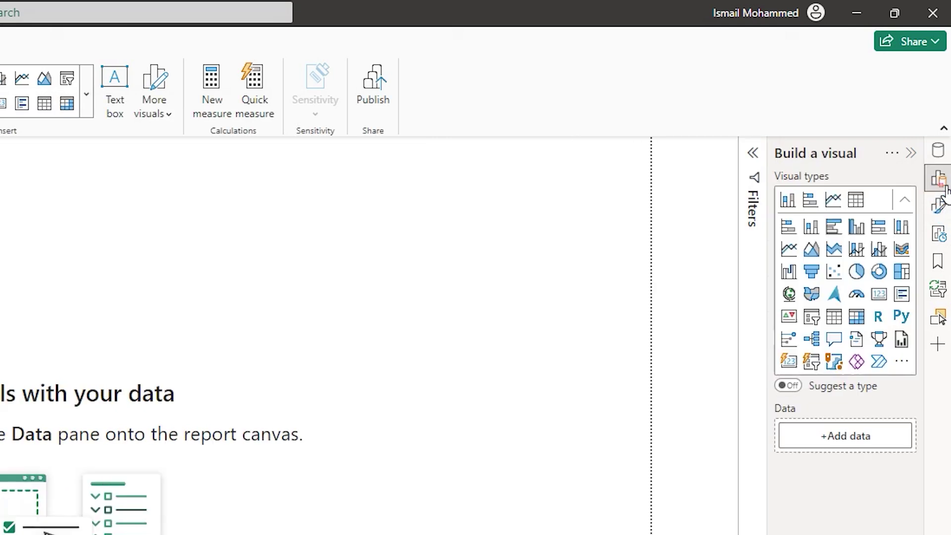
click(940, 206)
click(940, 234)
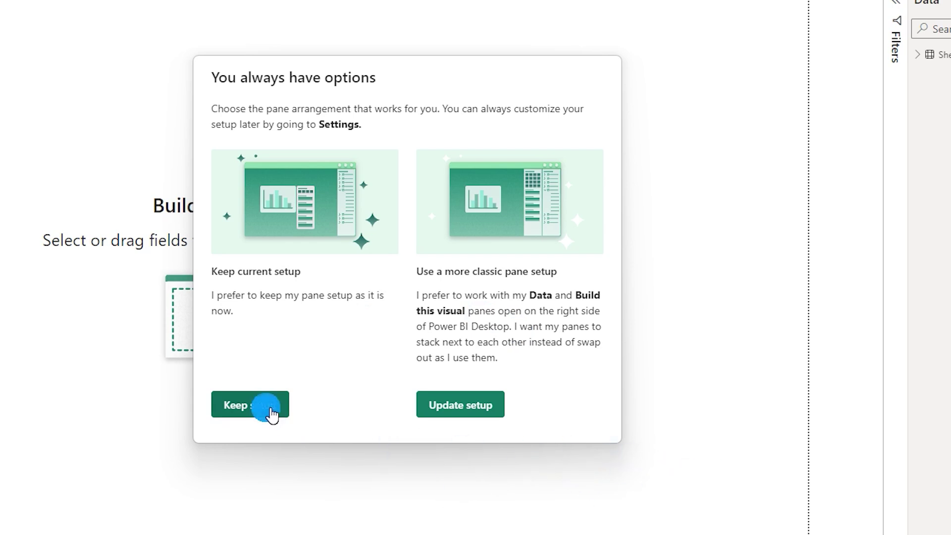
click(272, 414)
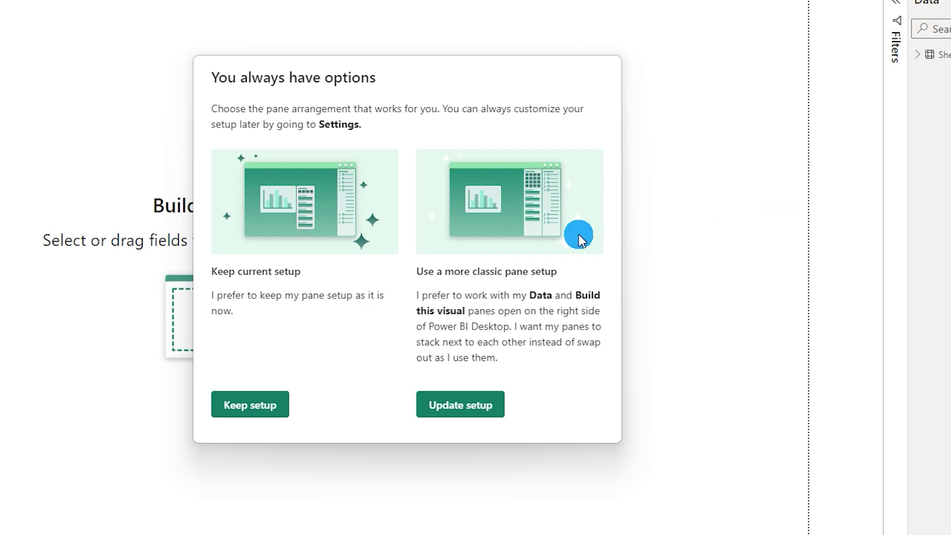
Step: Adopt the classic pane setup and open Format beside the Build a visual and Data panes
click(493, 395)
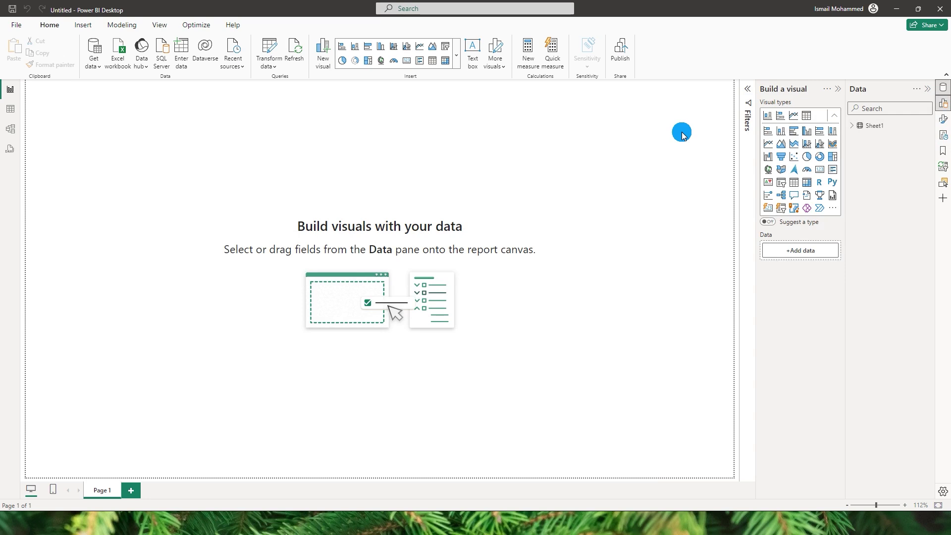
click(944, 120)
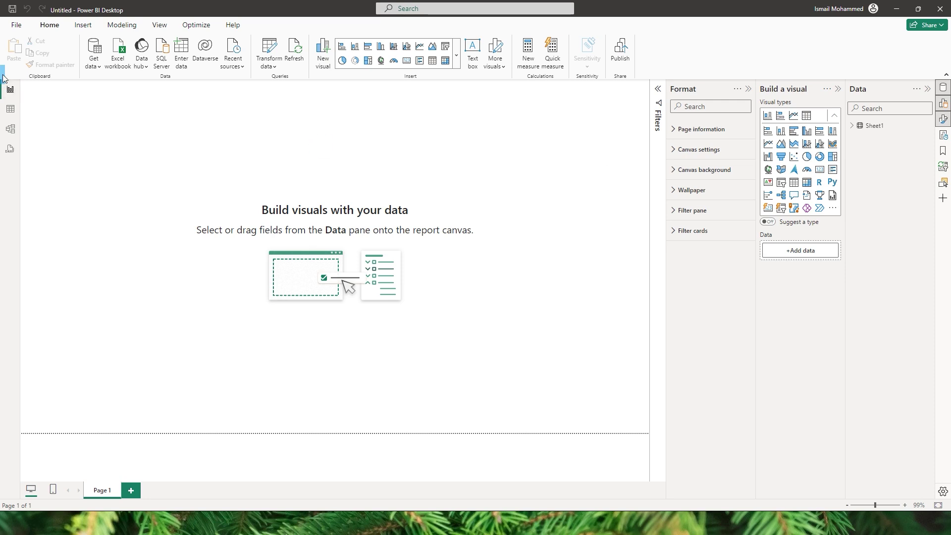
Step: Turn off 'Always open a new pane' in Options > Report settings
click(16, 24)
click(50, 478)
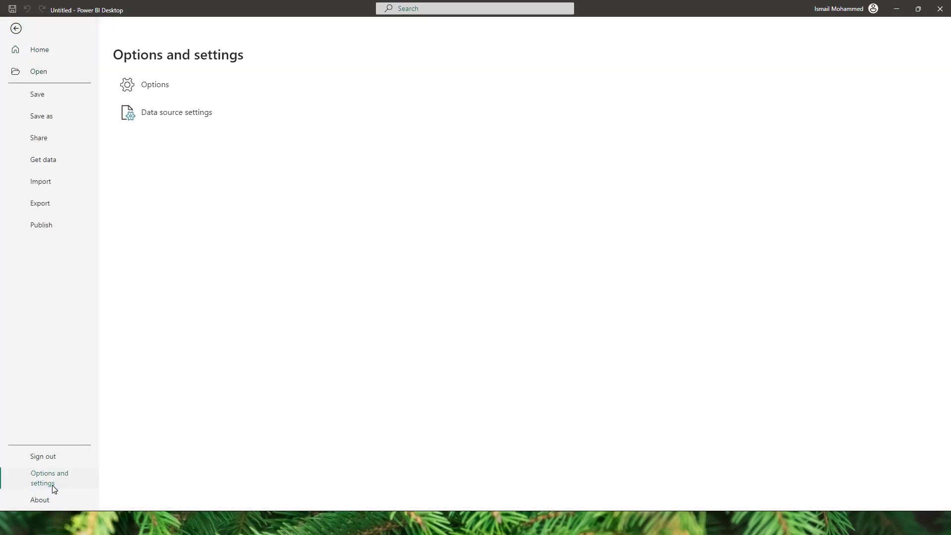
click(155, 83)
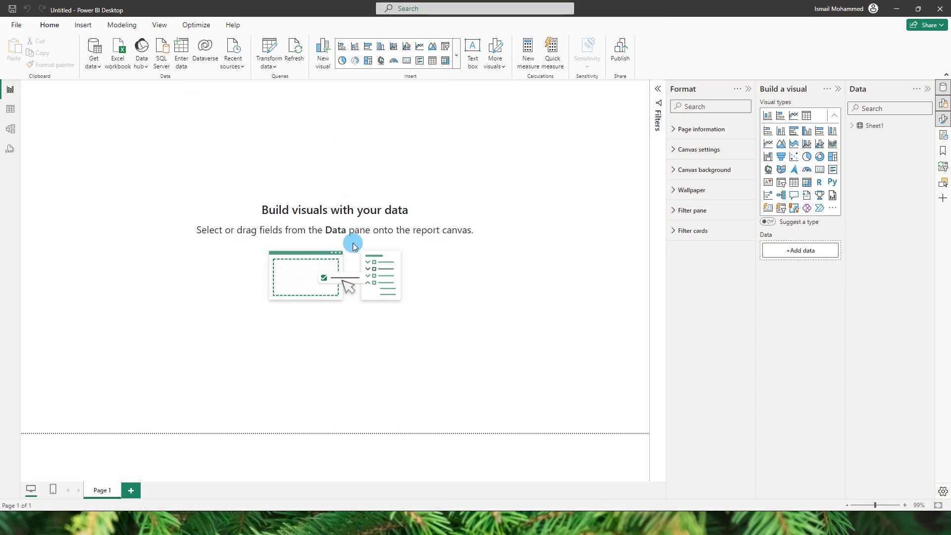
click(302, 282)
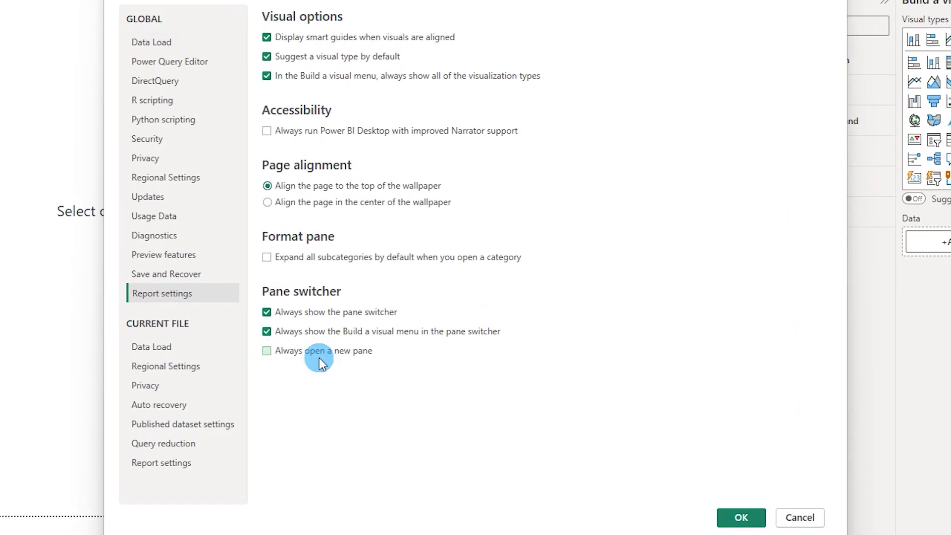
click(732, 515)
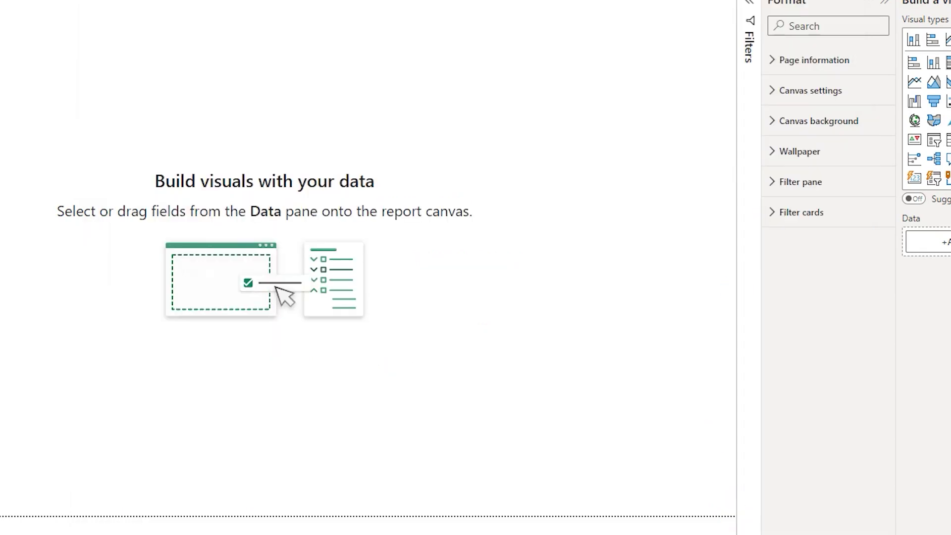
Step: Cycle through the Format and Build a visual panes, ending with Performance analyzer open alone
click(945, 120)
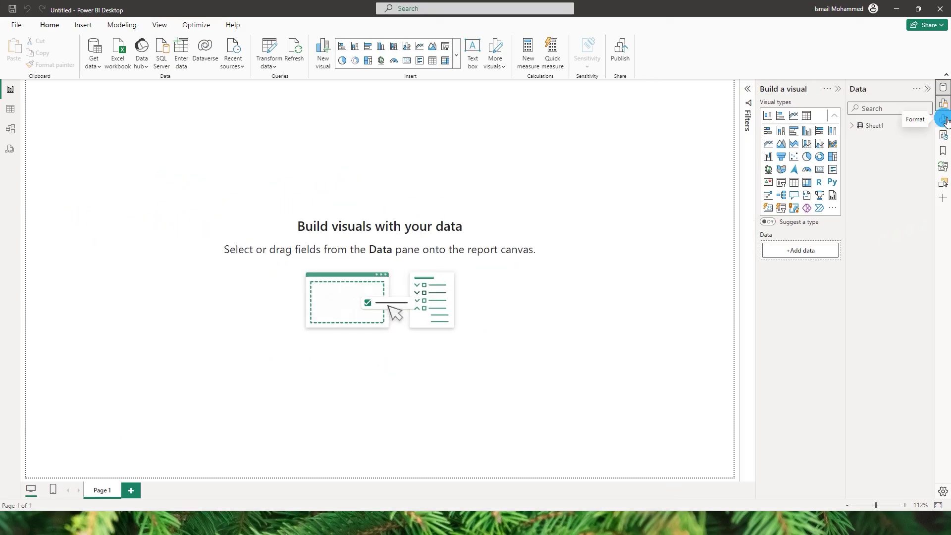
click(944, 120)
click(944, 120)
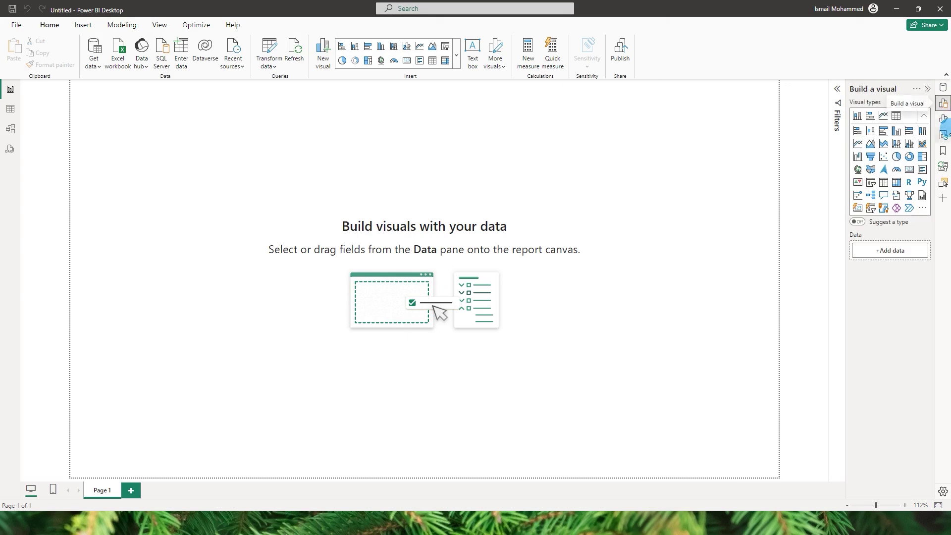
click(944, 119)
click(945, 135)
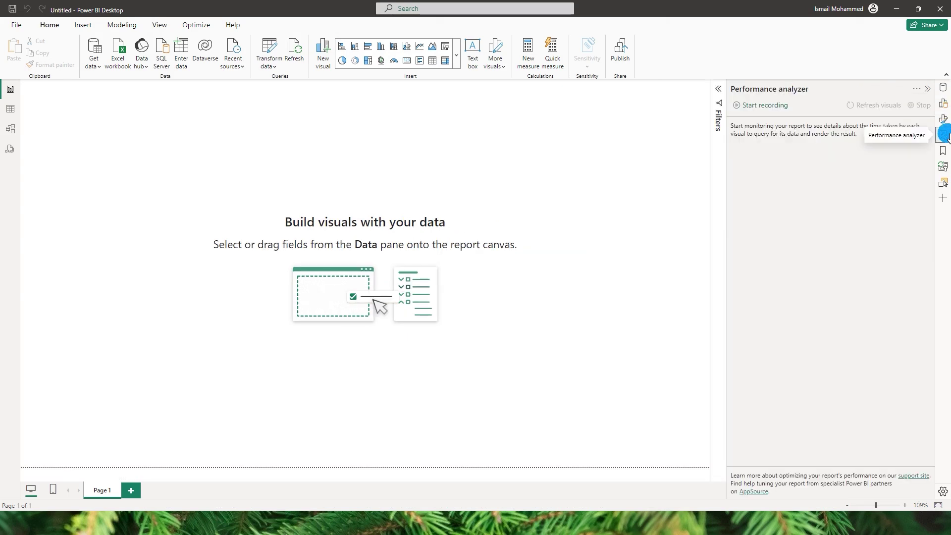
Step: Close the Performance analyzer pane and collapse the Build a visual pane
click(946, 135)
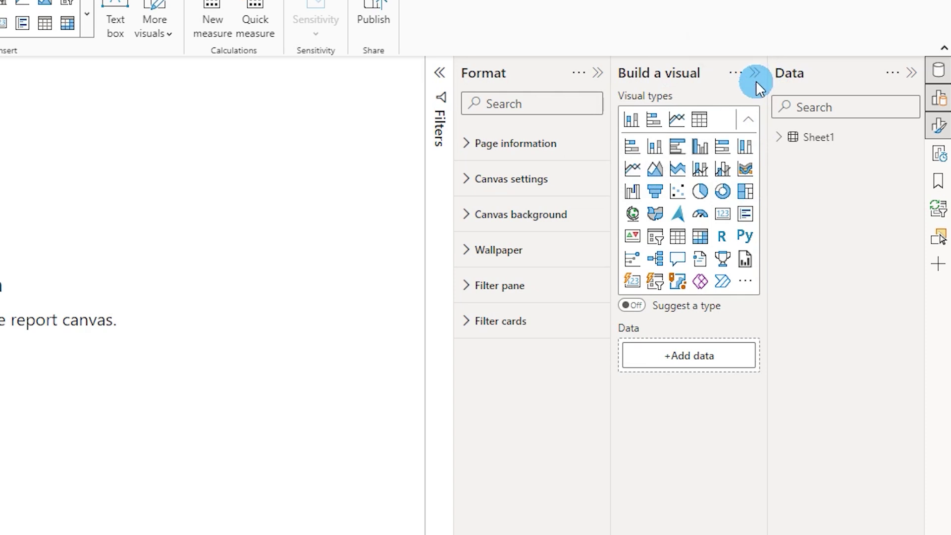
click(736, 73)
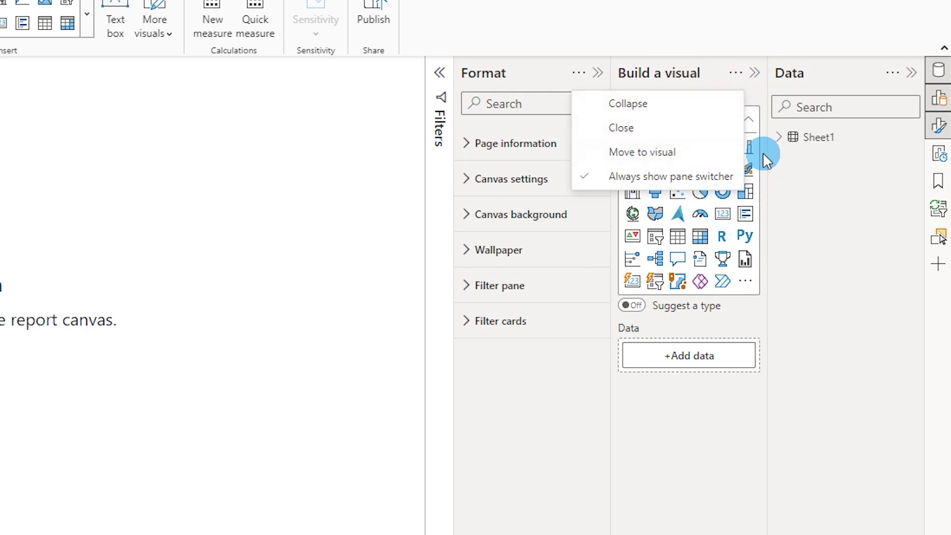
click(749, 114)
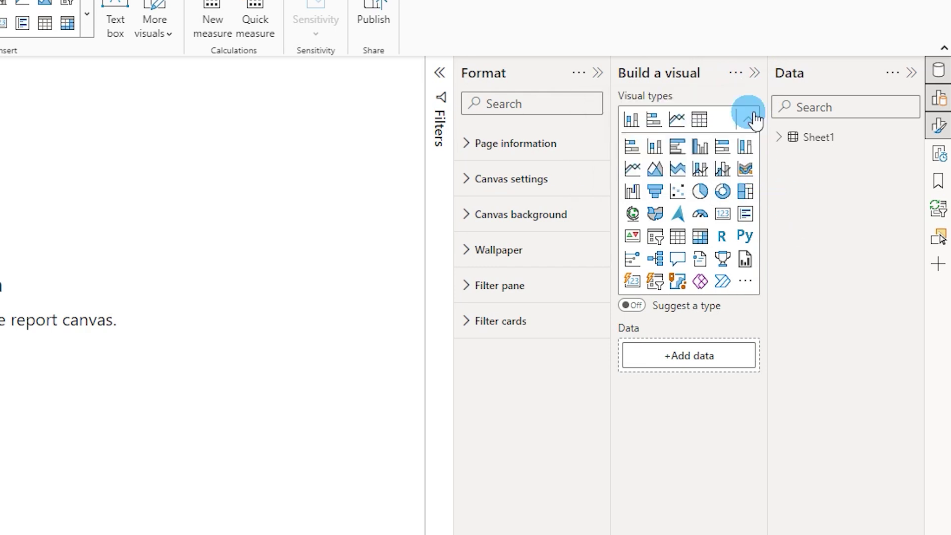
click(755, 74)
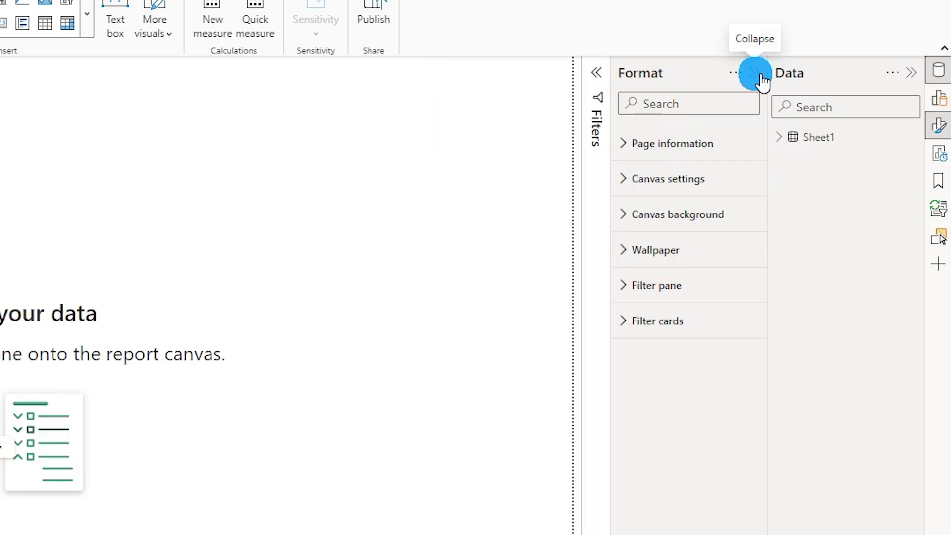
Step: Close the Format pane and collapse the Data pane, leaving only Bookmarks open
click(735, 73)
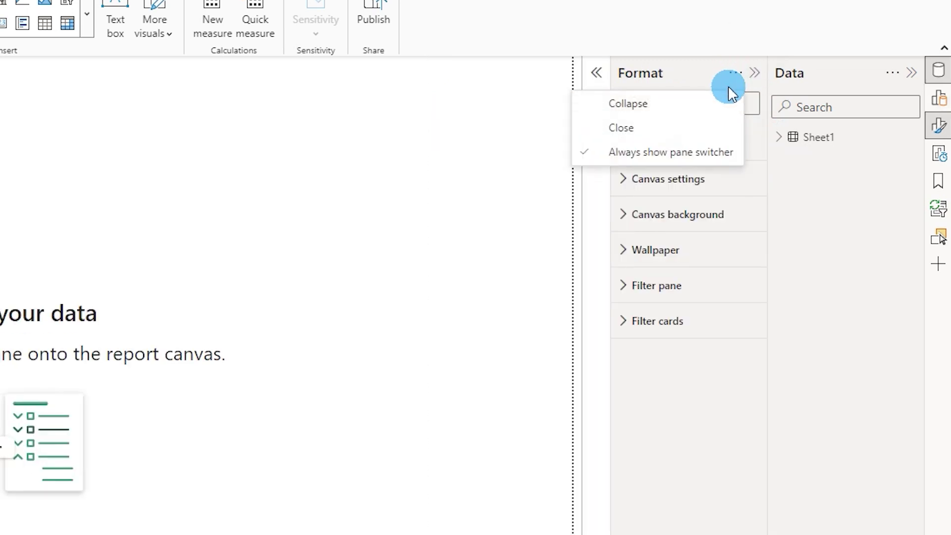
click(652, 132)
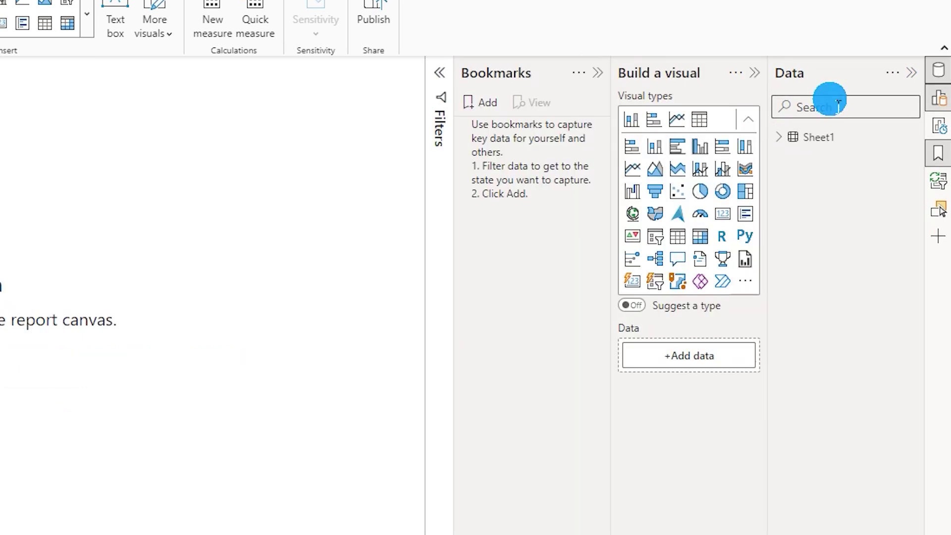
click(913, 75)
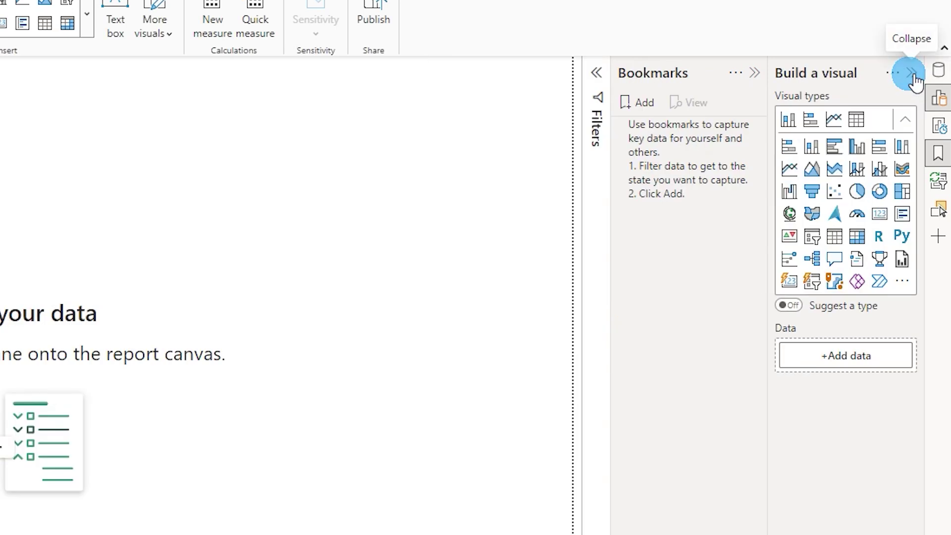
click(914, 77)
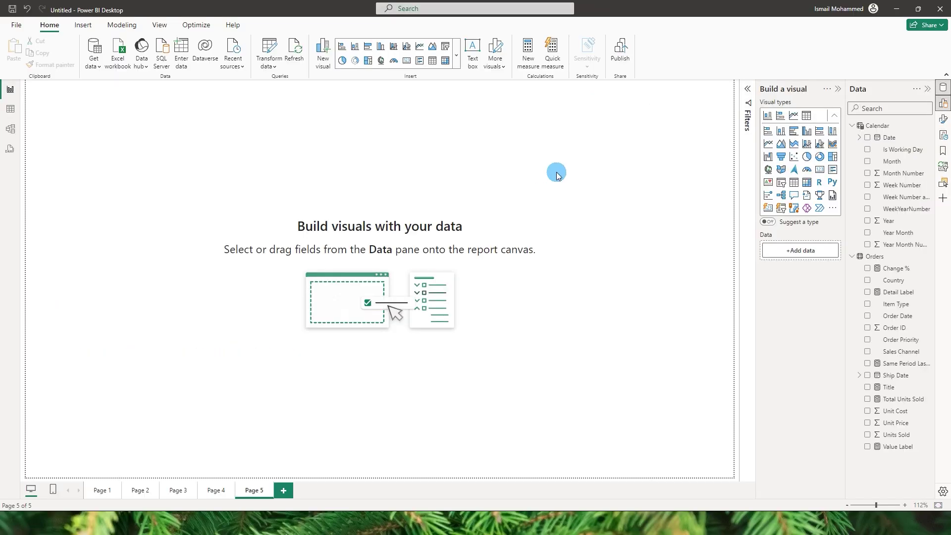
Step: Add a clustered column chart of Total Units Sold by Country, with Item Type as legend
click(807, 131)
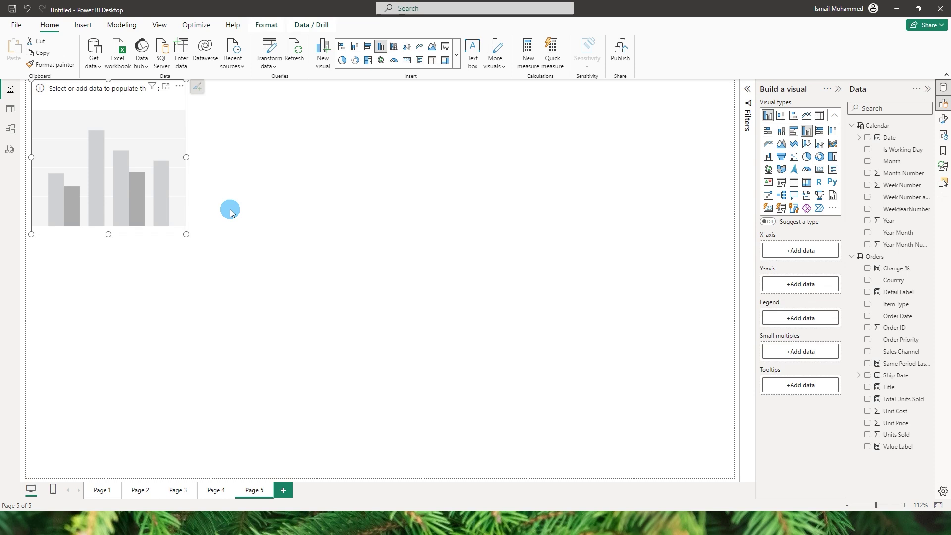
drag(238, 257, 571, 408)
click(423, 258)
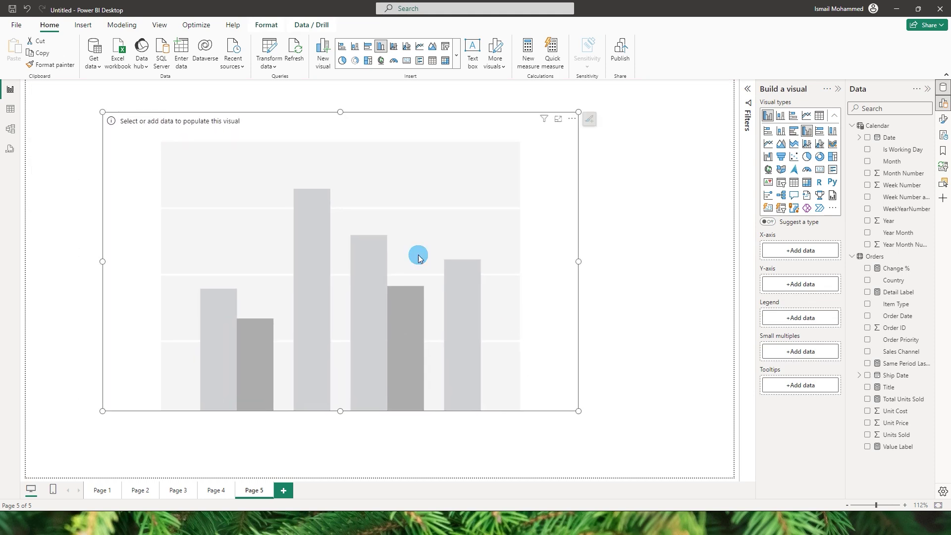
click(868, 281)
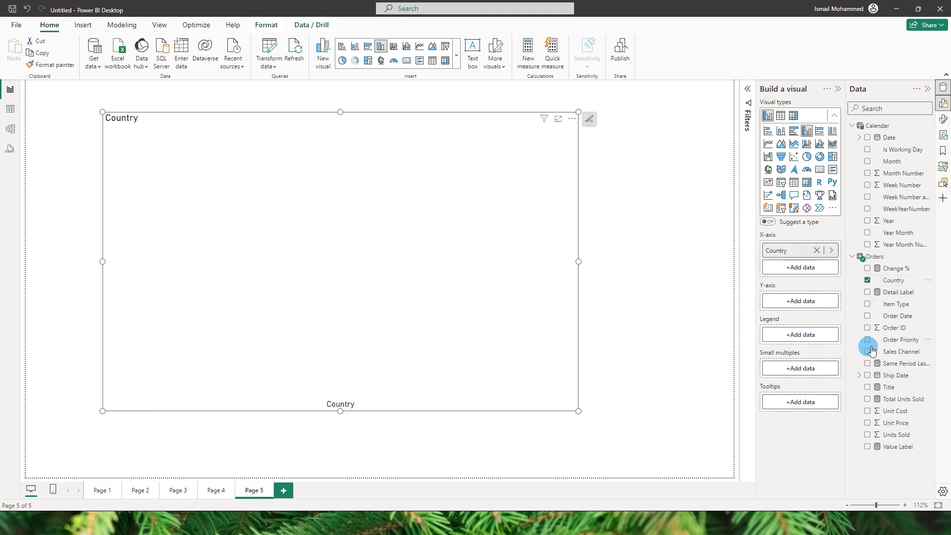
click(869, 304)
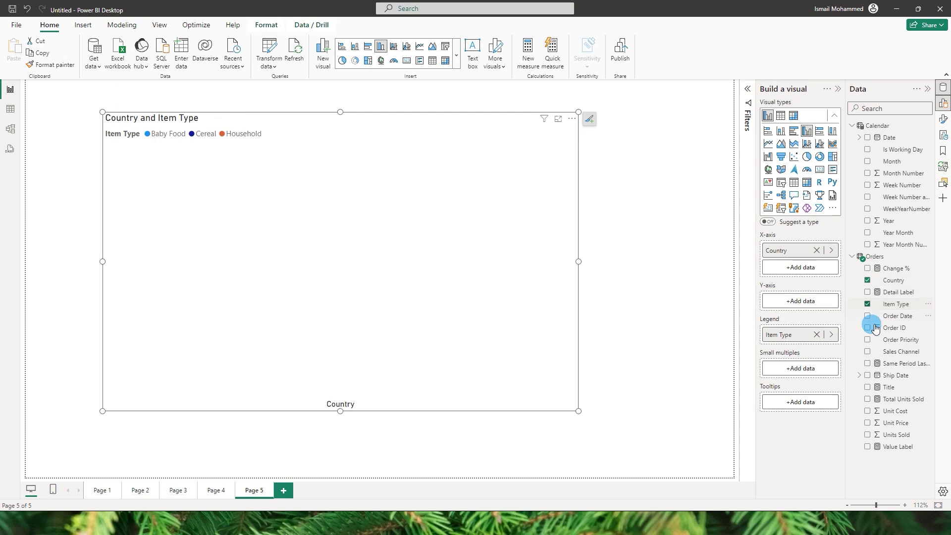
click(868, 399)
Step: Move the chart up-left and enlarge it to fill more of the page
drag(483, 242, 443, 230)
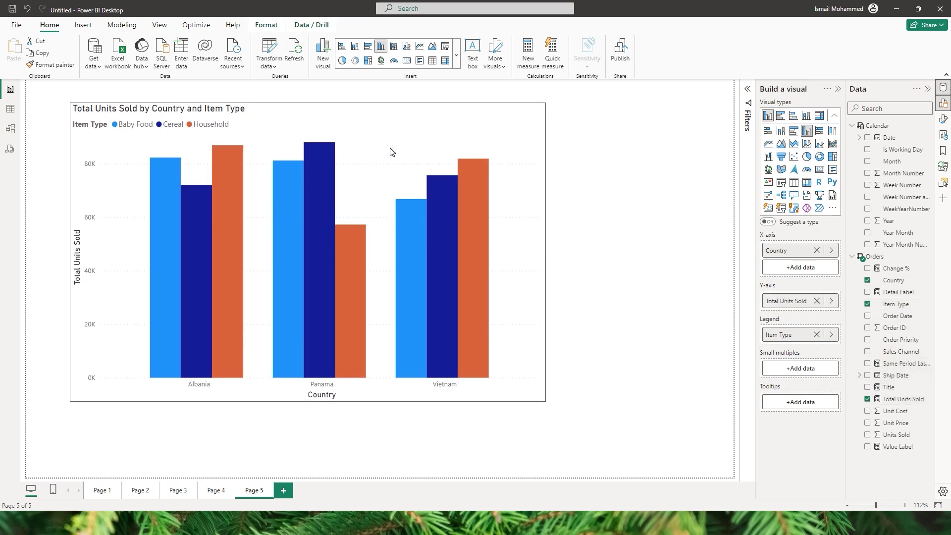
drag(539, 396, 618, 447)
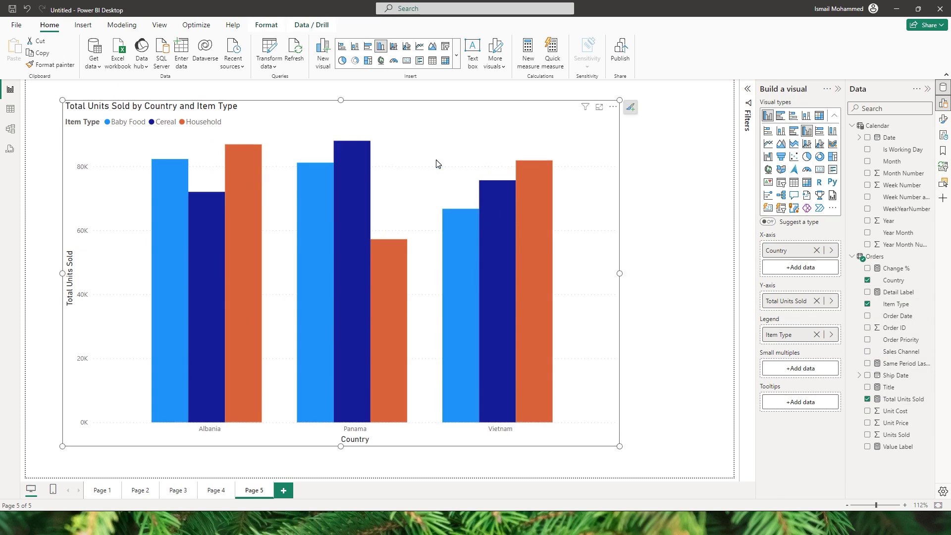
drag(437, 164, 434, 156)
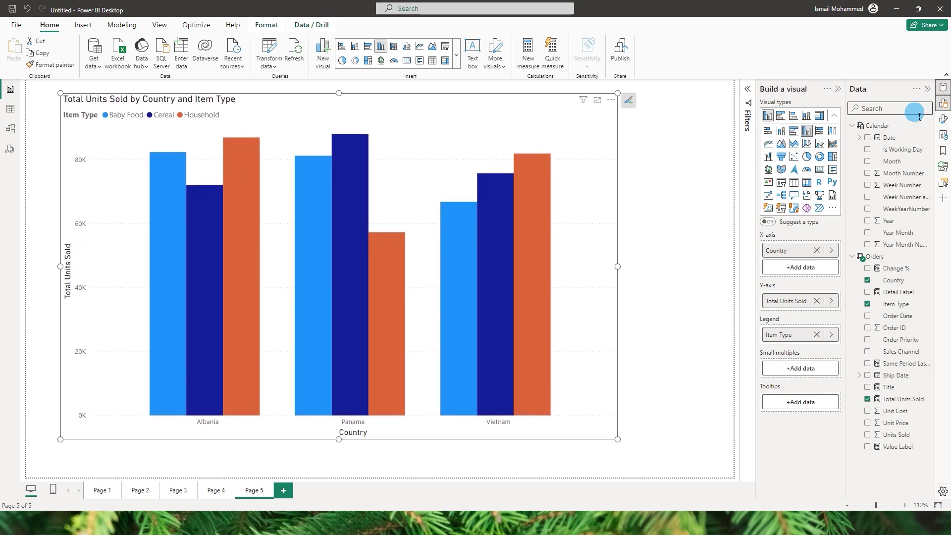
Step: Open the Columns formatting settings and set all columns to 50% transparency
click(943, 118)
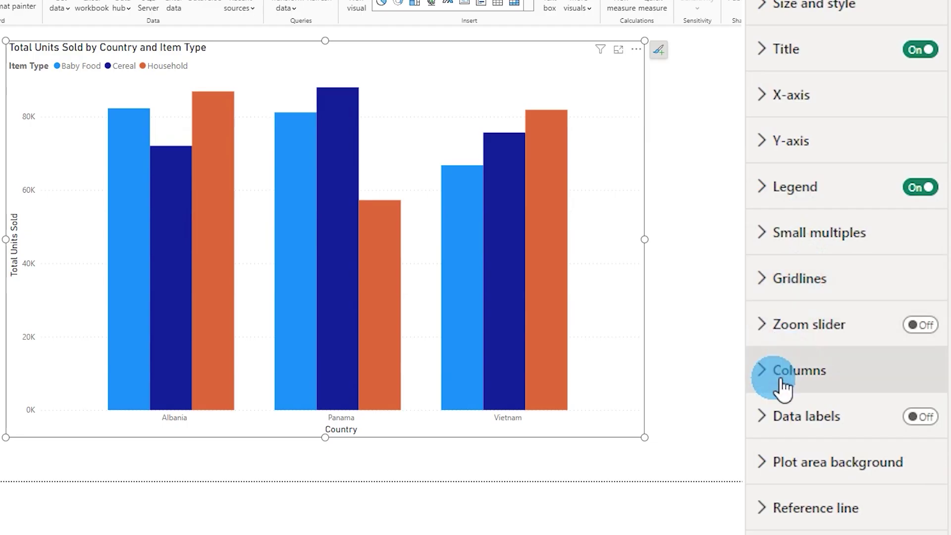
click(783, 387)
scroll(817, 323, down, 4)
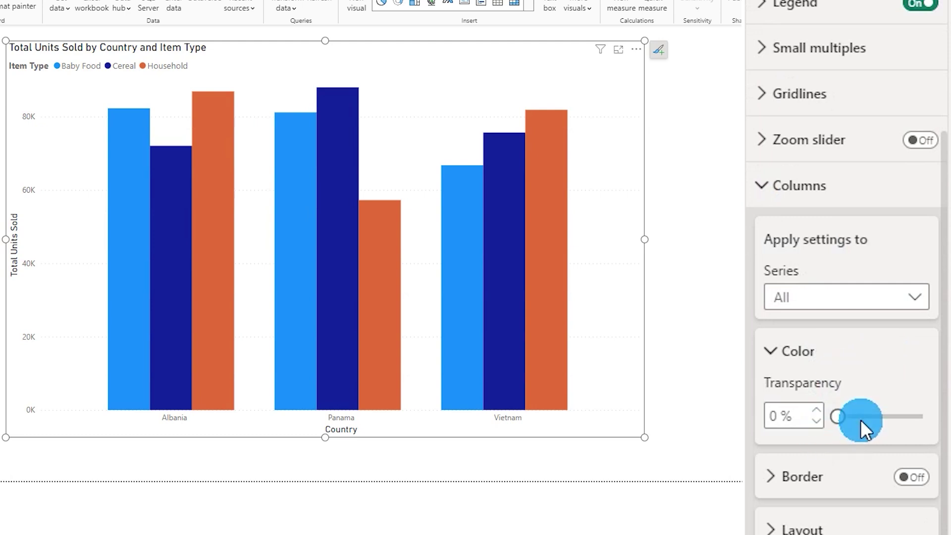
drag(849, 421, 892, 429)
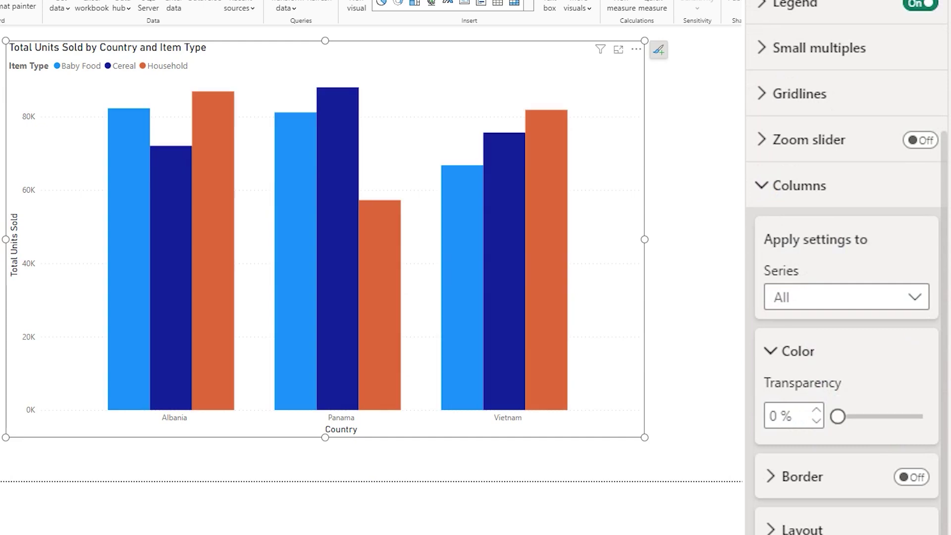
mouse_move(843, 432)
mouse_down()
mouse_move(891, 433)
mouse_move(843, 425)
mouse_up()
Step: Switch Series to Baby Food and make its columns 43% transparent
click(800, 303)
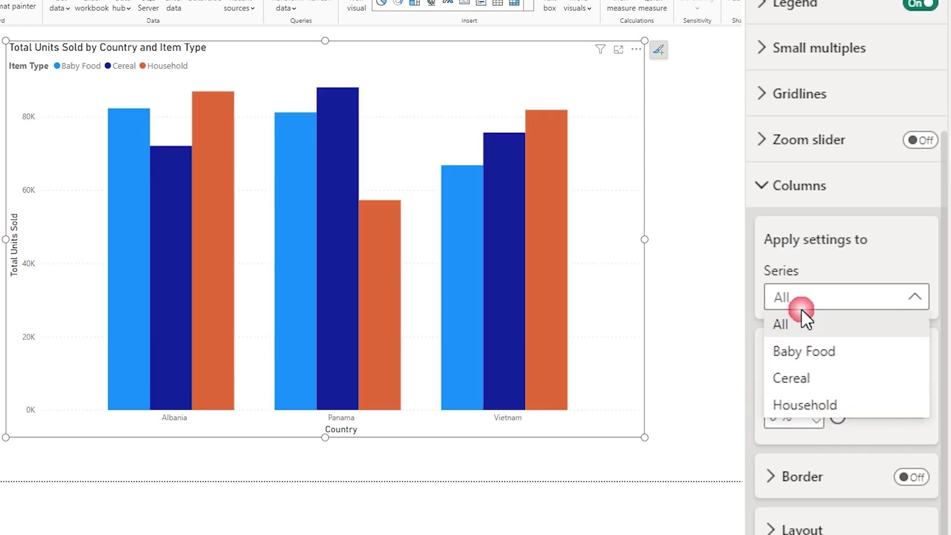
click(813, 357)
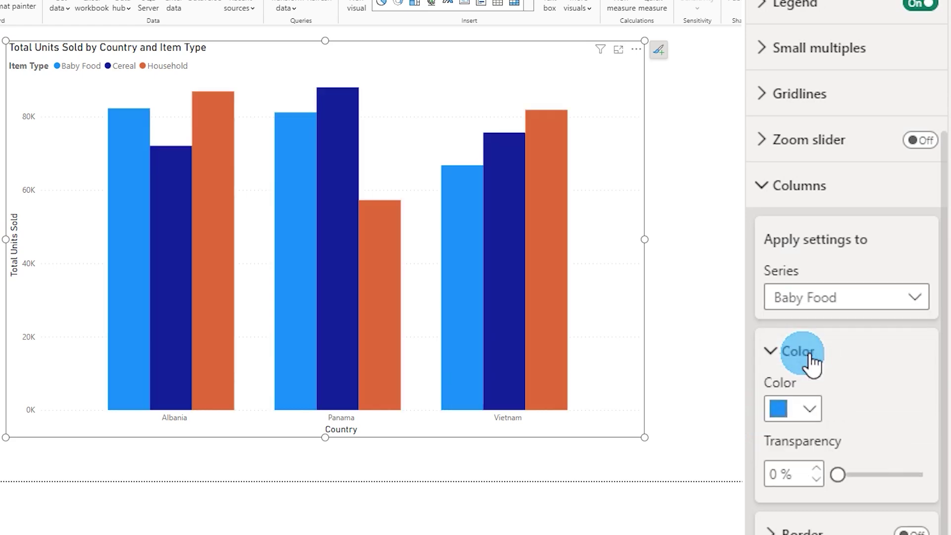
drag(849, 477, 876, 477)
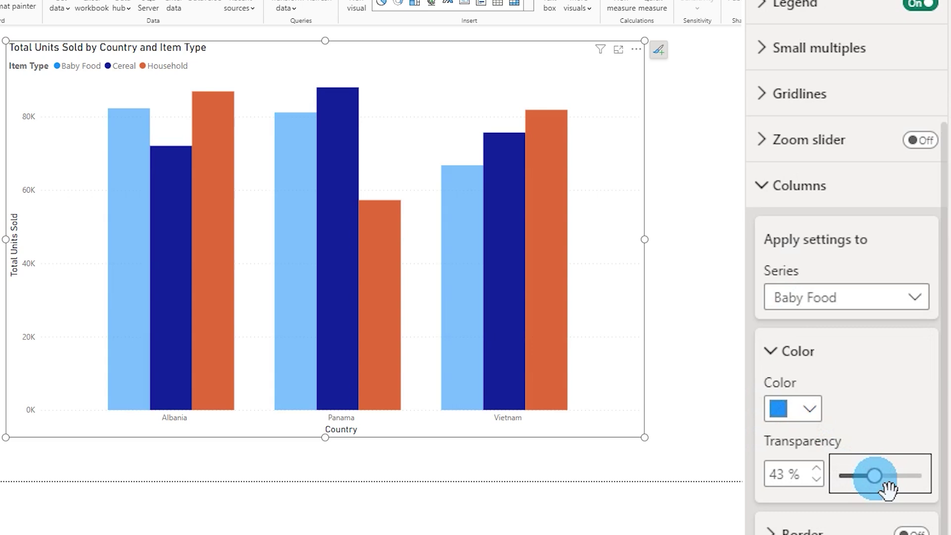
mouse_move(461, 239)
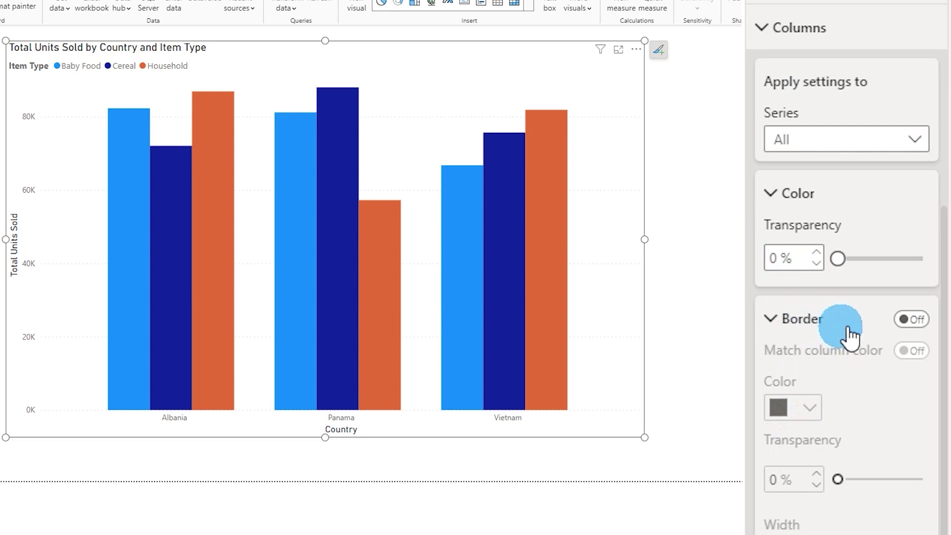
Step: Turn on column borders and colour them magenta
click(921, 322)
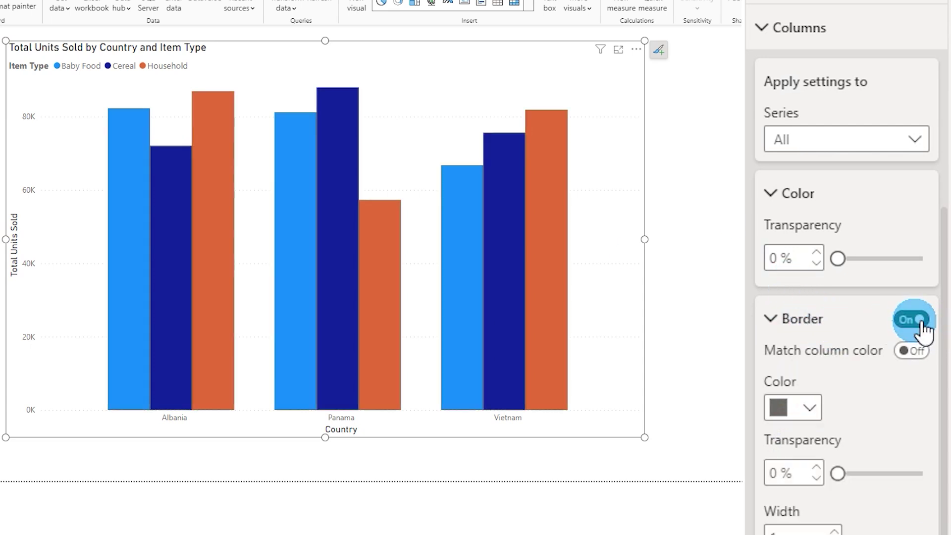
scroll(899, 371, down, 1)
click(809, 346)
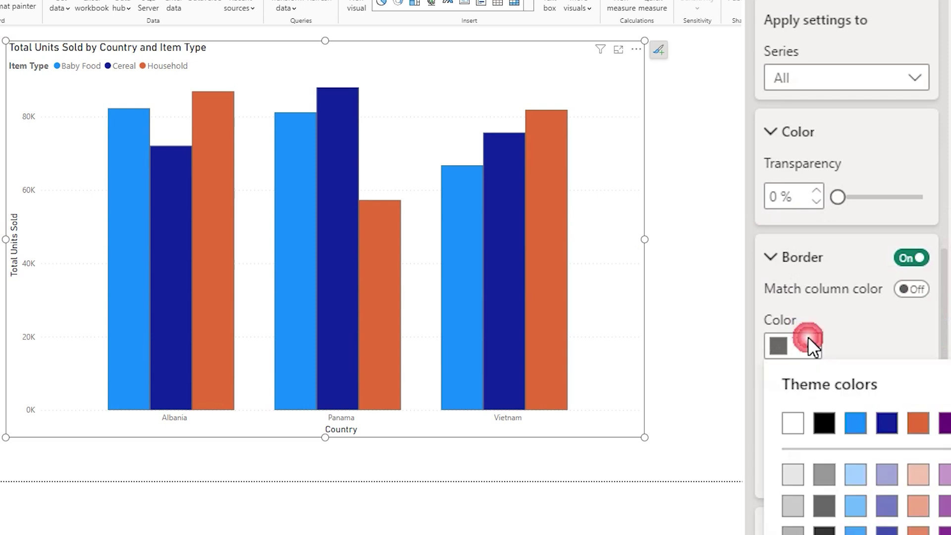
click(948, 423)
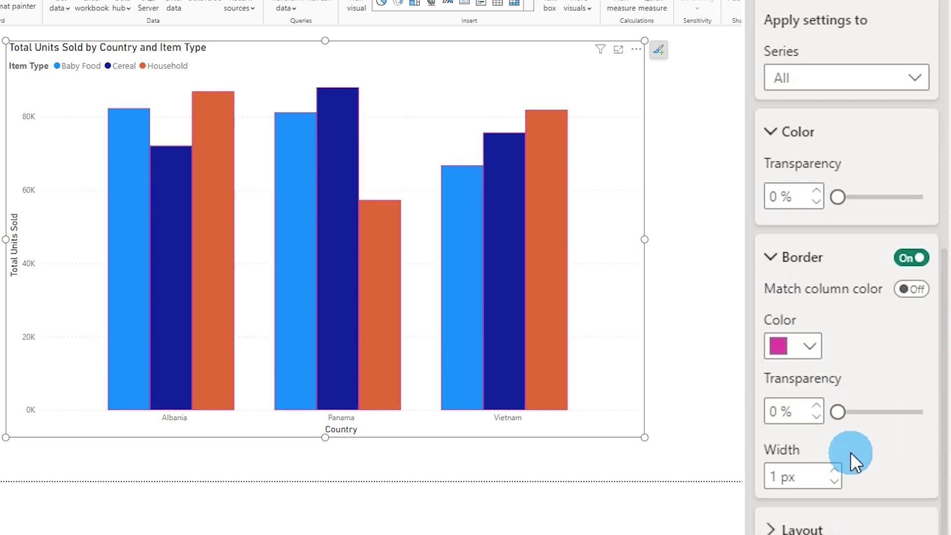
Step: Set the border width to 2 px, keeping the settings applied to All series
click(835, 470)
click(836, 470)
click(835, 470)
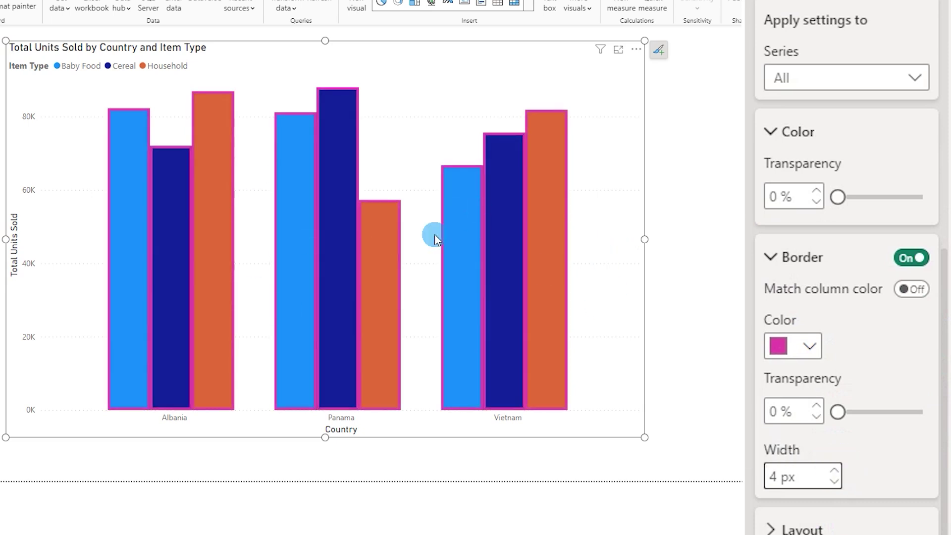
click(836, 482)
click(836, 482)
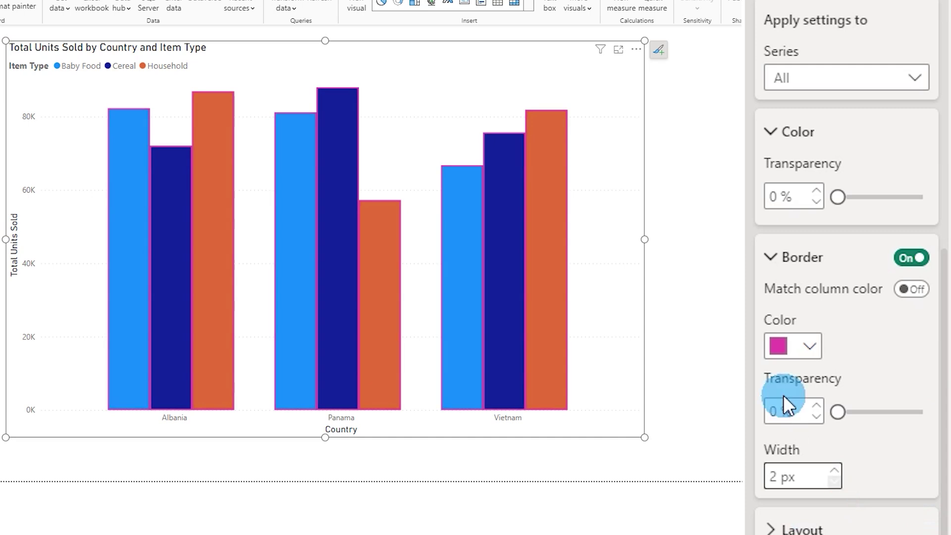
click(826, 87)
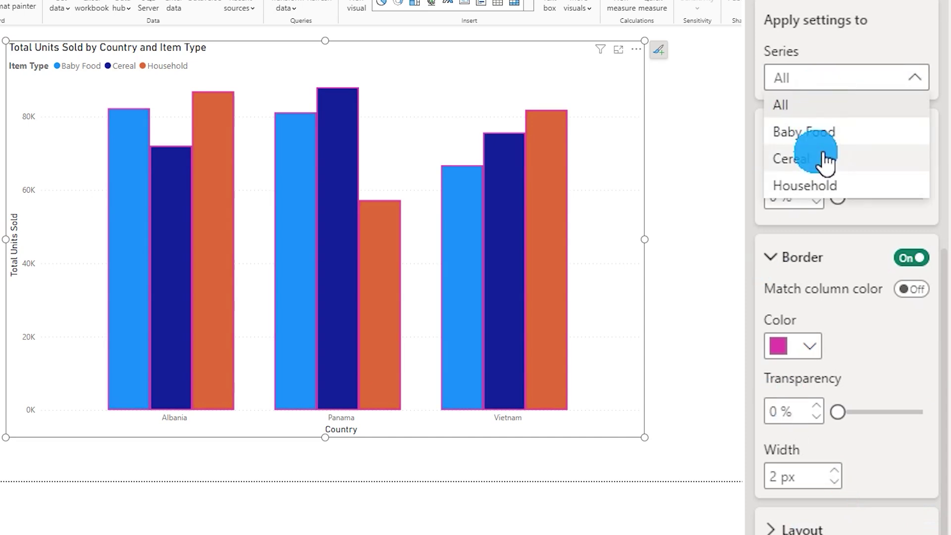
click(817, 104)
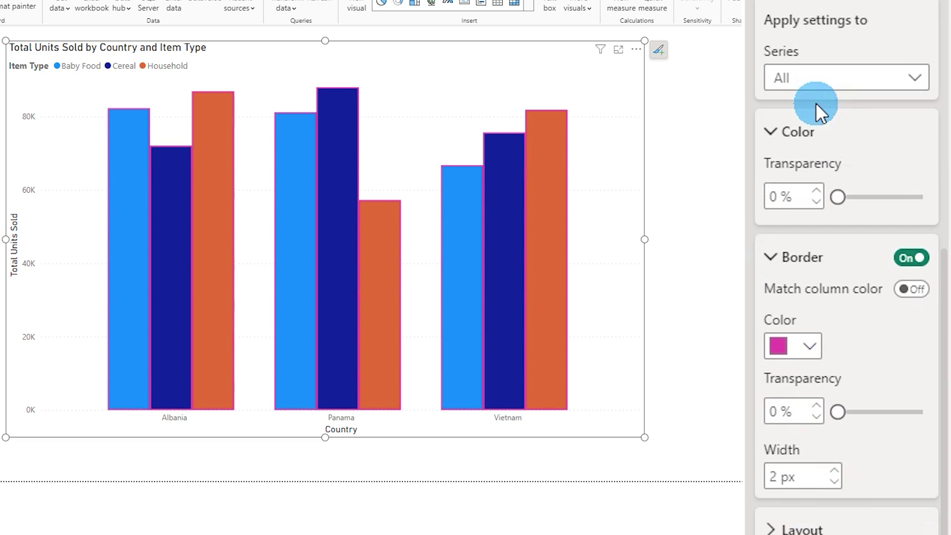
Step: Turn column borders off and enable Sort by value in Layout
click(914, 259)
scroll(892, 318, down, 1)
click(798, 517)
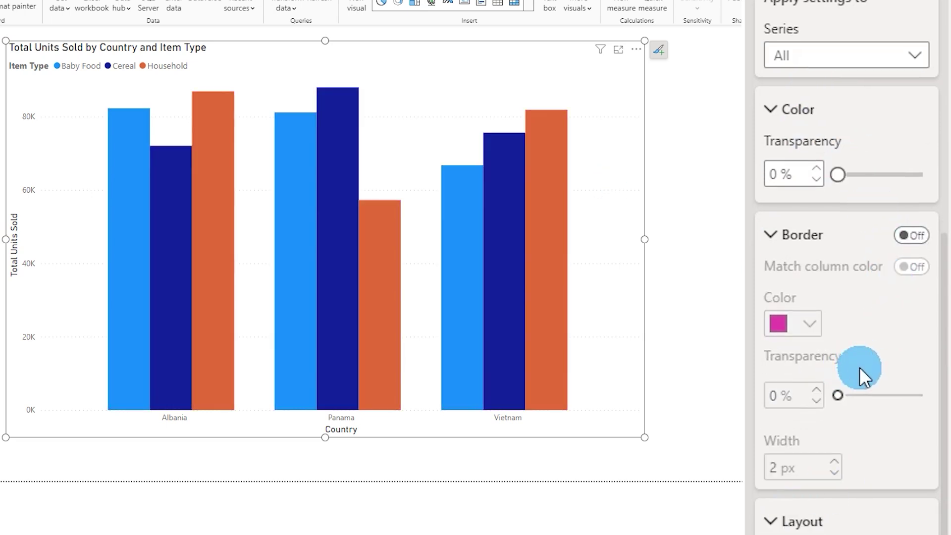
scroll(861, 357, down, 3)
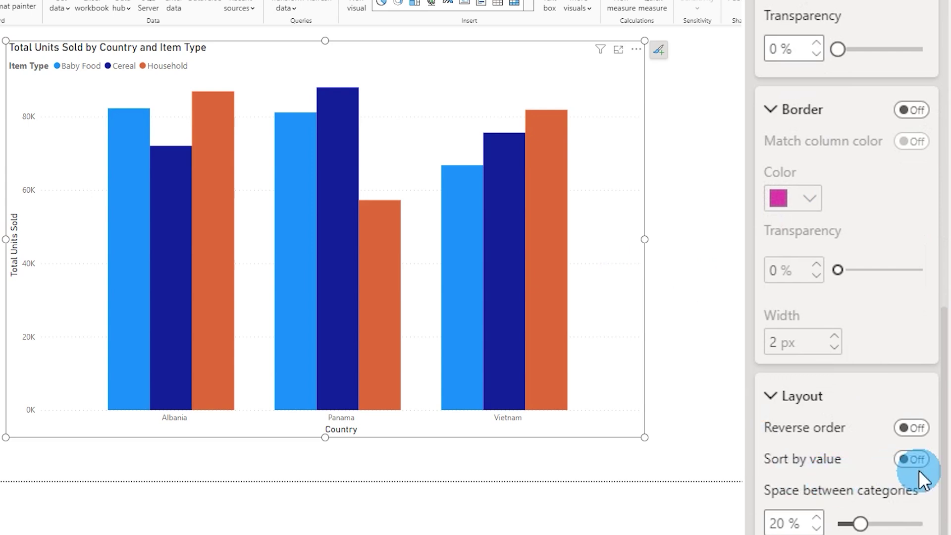
click(913, 459)
scroll(913, 396, down, 4)
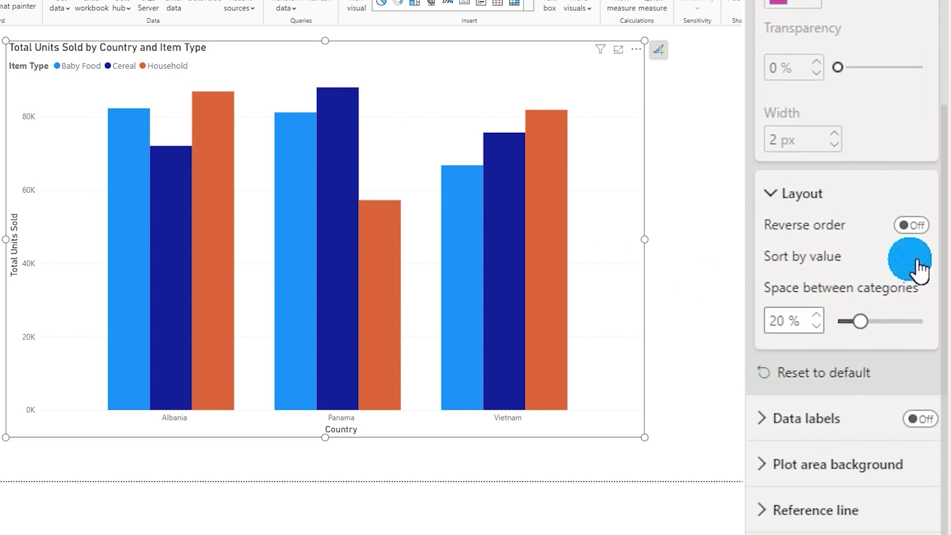
click(915, 258)
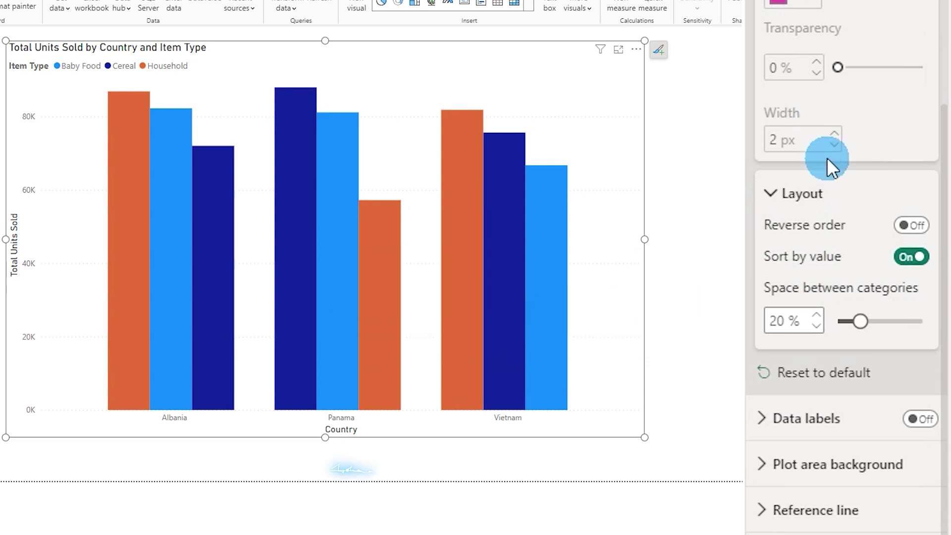
Step: Turn on Reverse order and set Space between categories to 40%
click(923, 233)
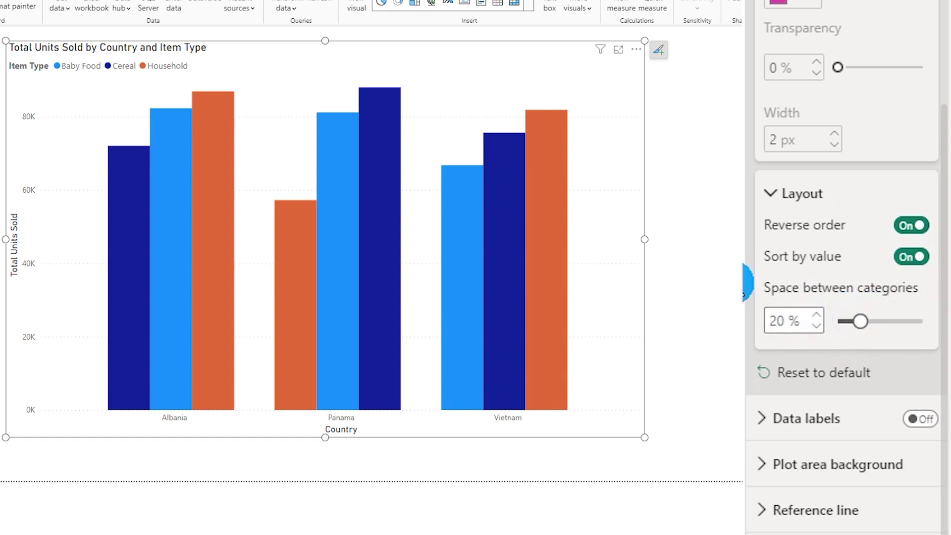
double_click(780, 324)
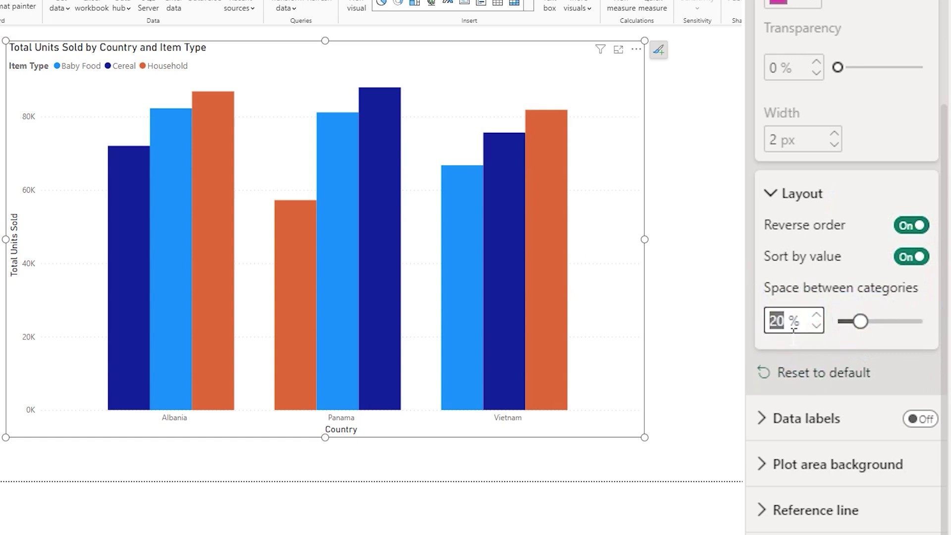
text(40)
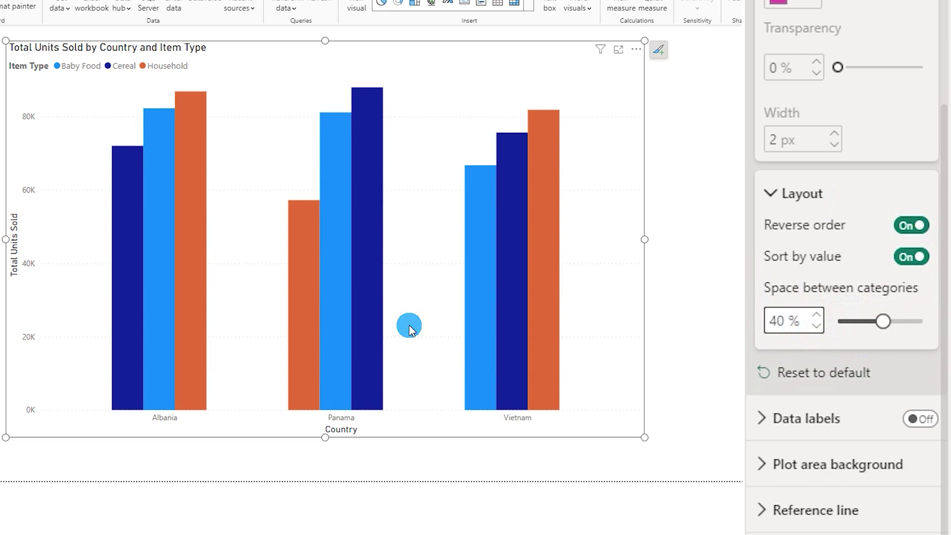
Step: Set Space between series to 5 px in the Columns Layout settings
click(619, 241)
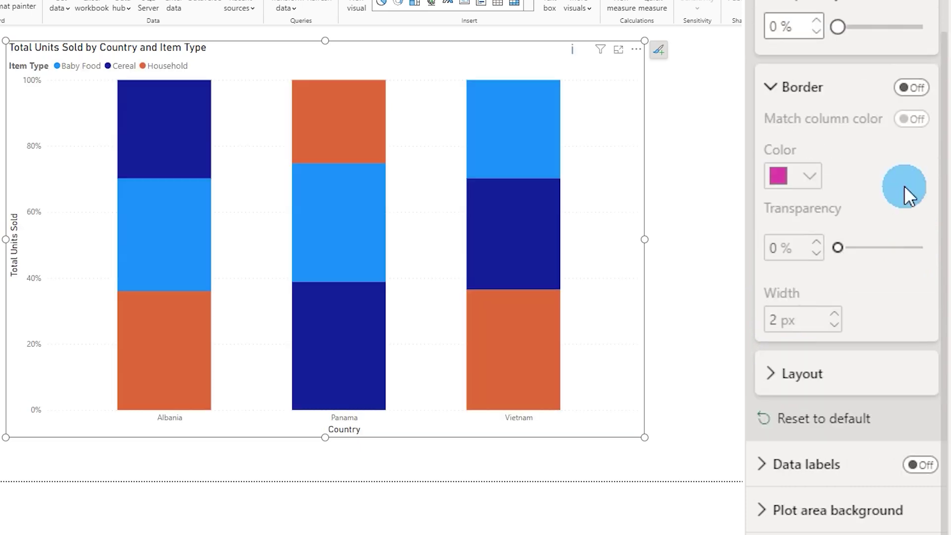
click(775, 381)
scroll(785, 378, down, 4)
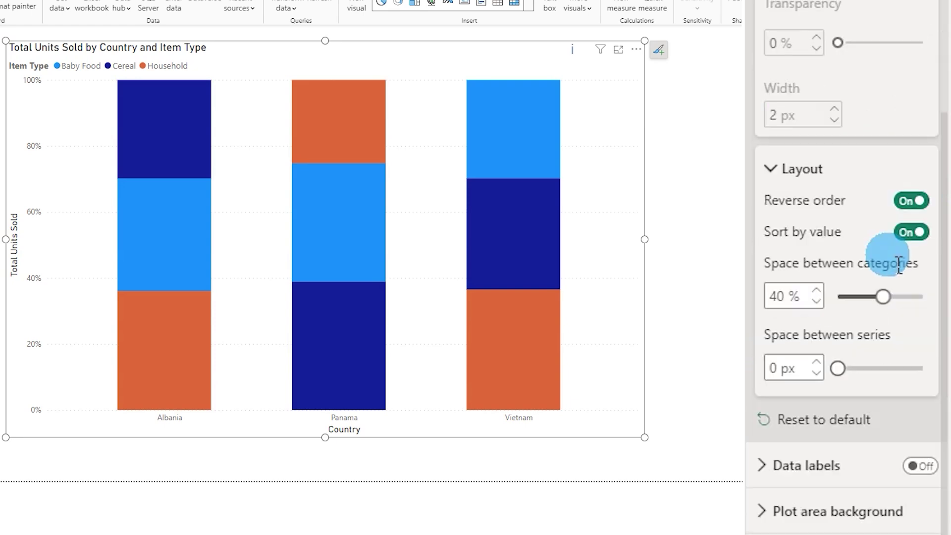
click(839, 369)
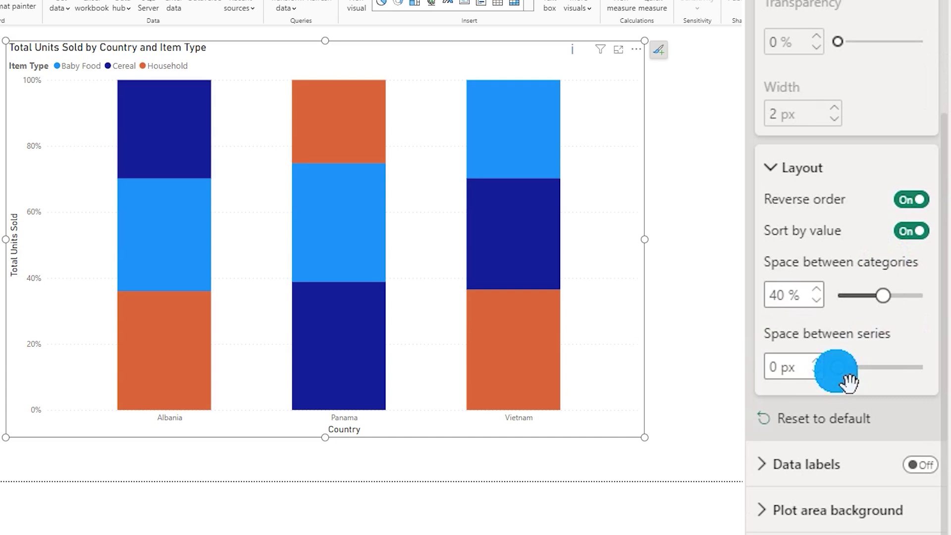
key(Right)
click(857, 378)
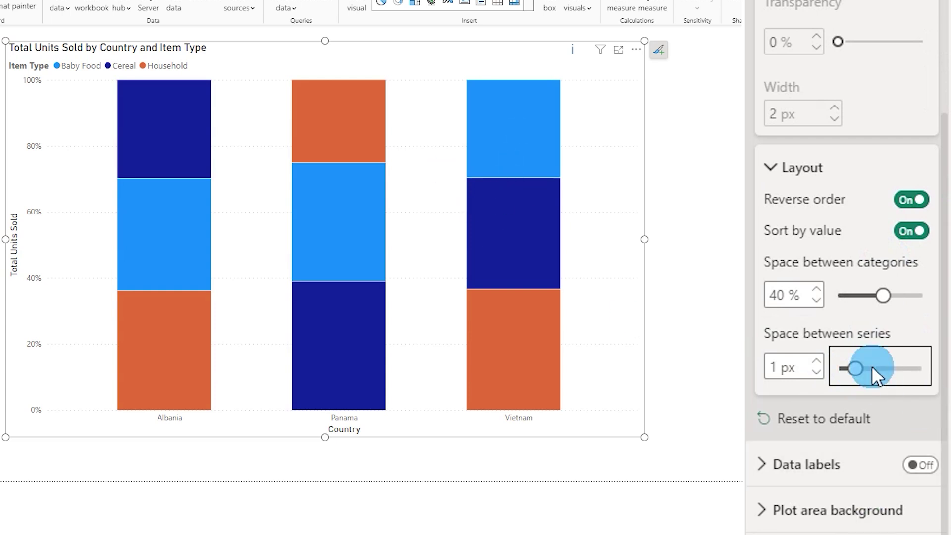
drag(870, 384, 935, 389)
click(631, 307)
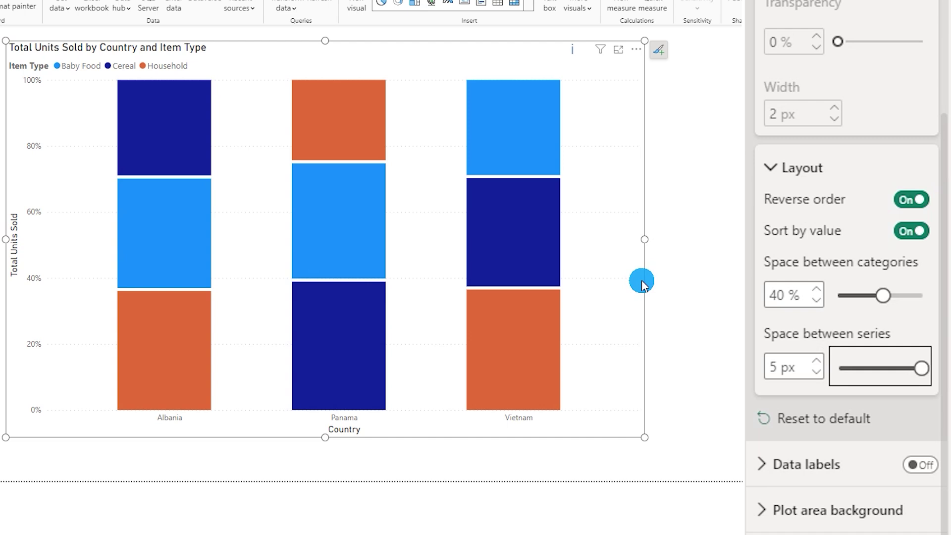
click(700, 264)
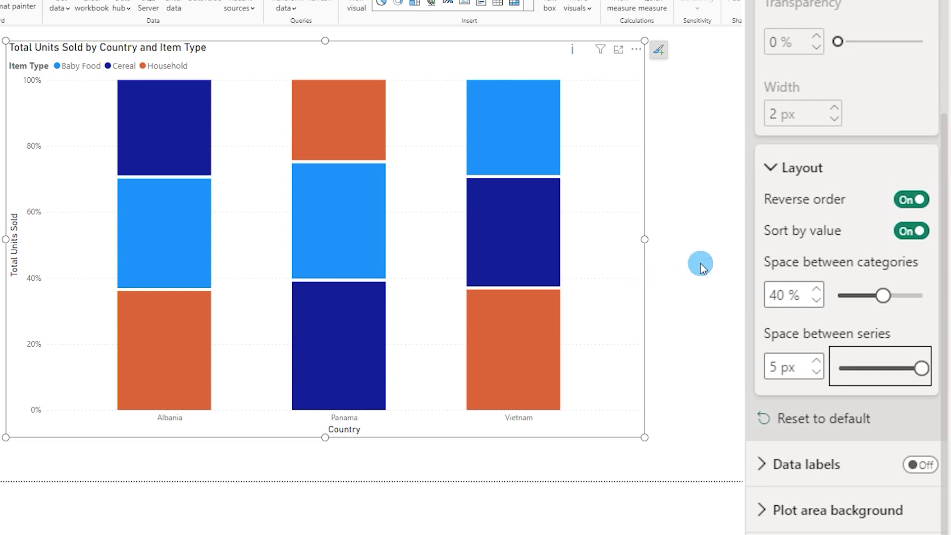
Step: Turn Data labels on, keeping Apply settings to Series set to All
click(773, 168)
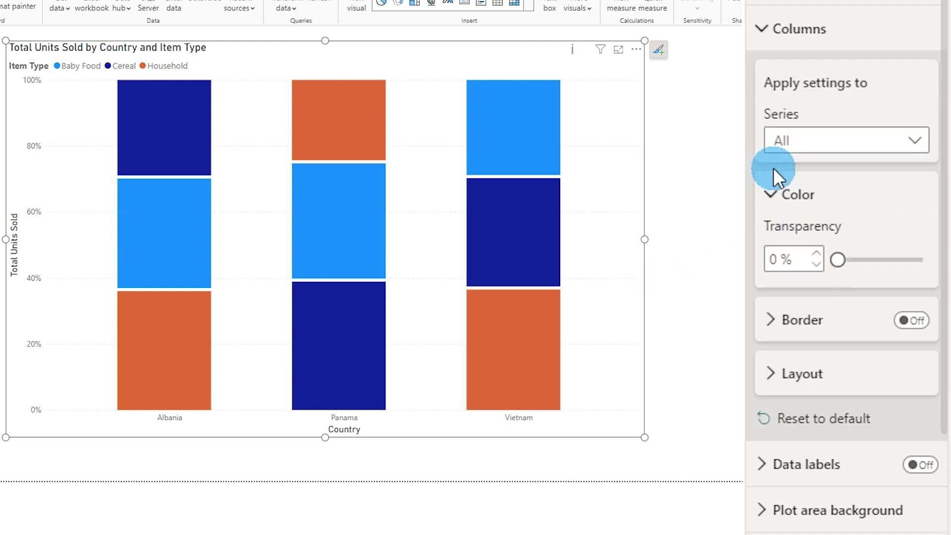
click(813, 464)
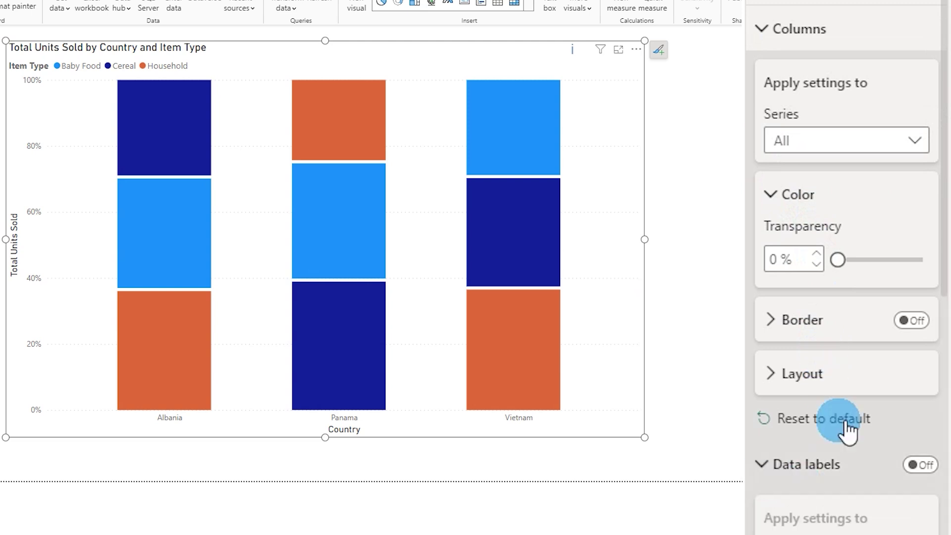
scroll(837, 386, down, 8)
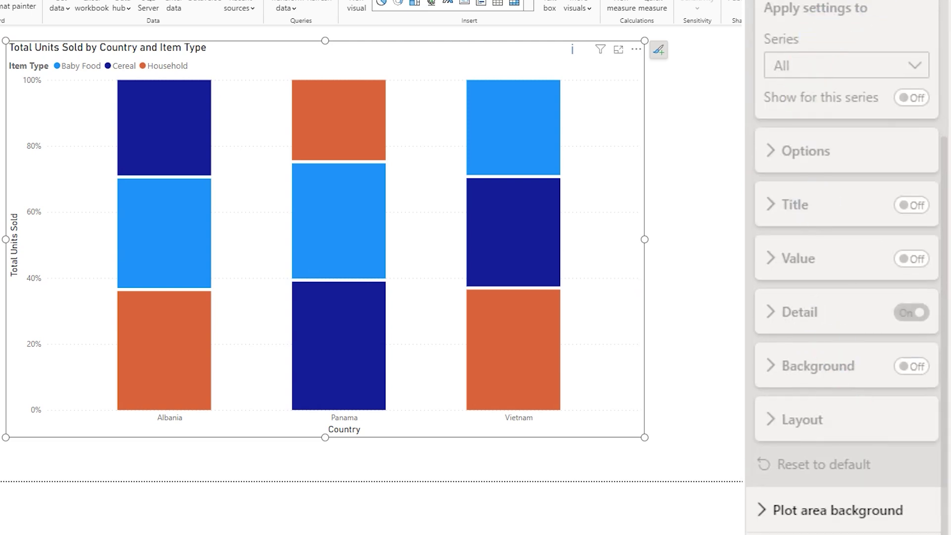
scroll(842, 248, up, 3)
click(916, 57)
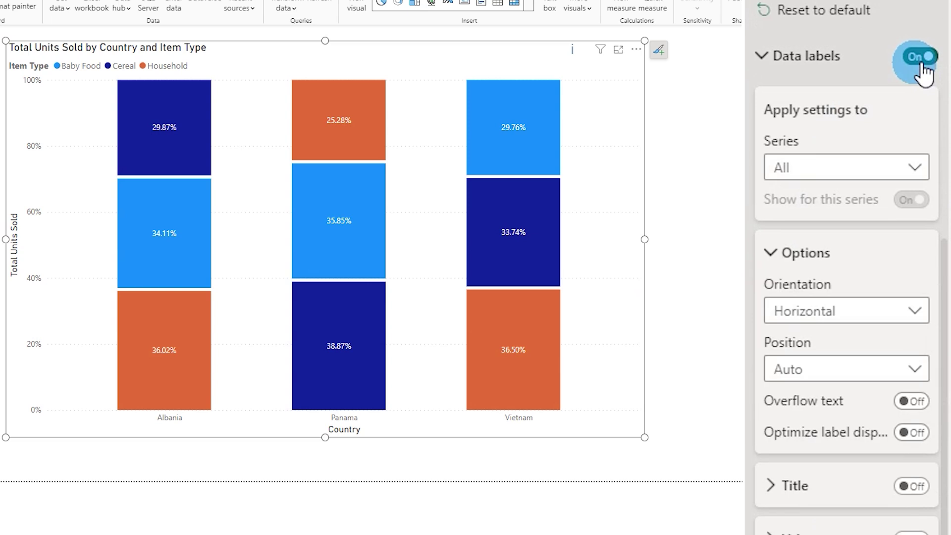
scroll(925, 79, up, 1)
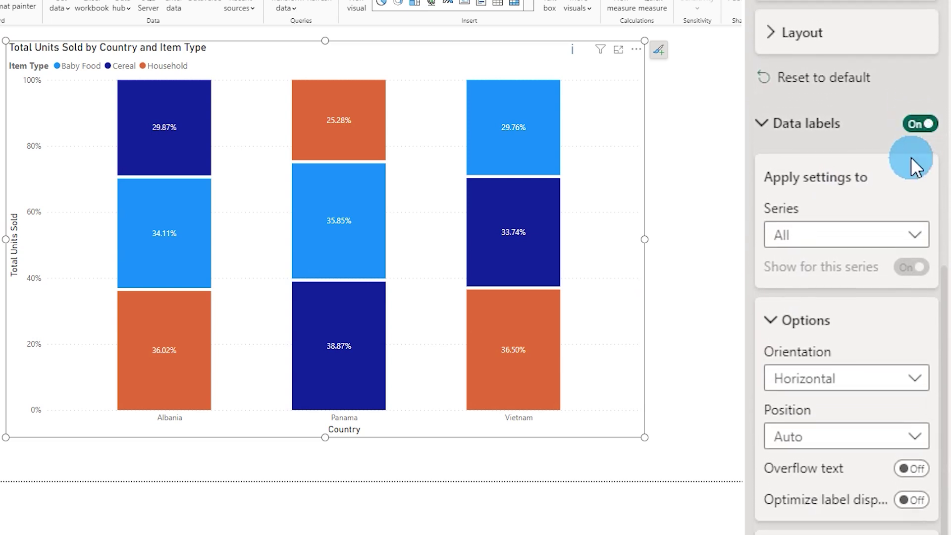
scroll(842, 144, down, 3)
scroll(823, 141, up, 1)
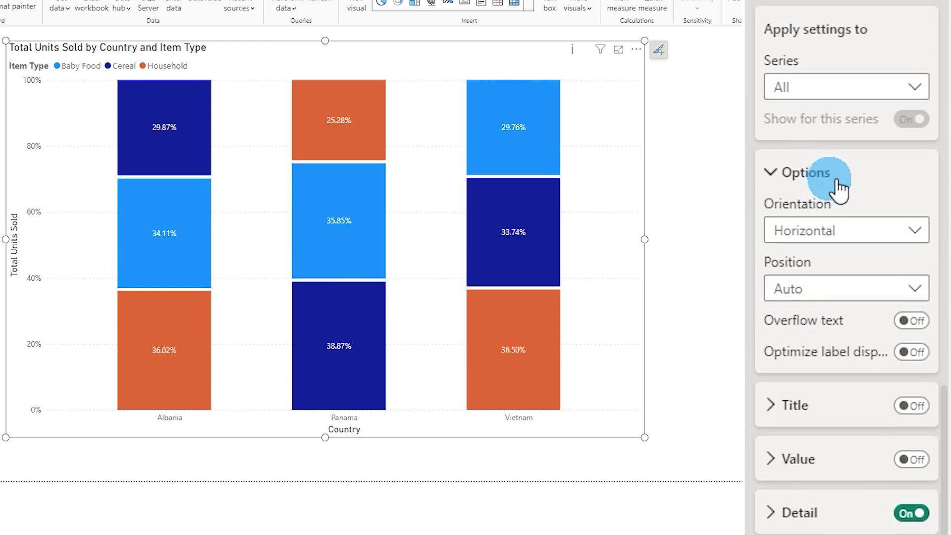
scroll(828, 46, down, 1)
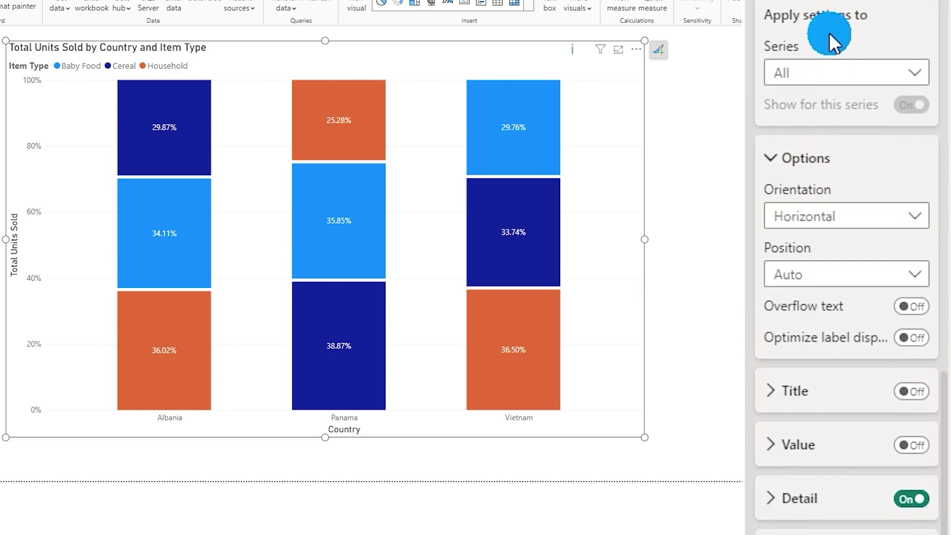
click(821, 61)
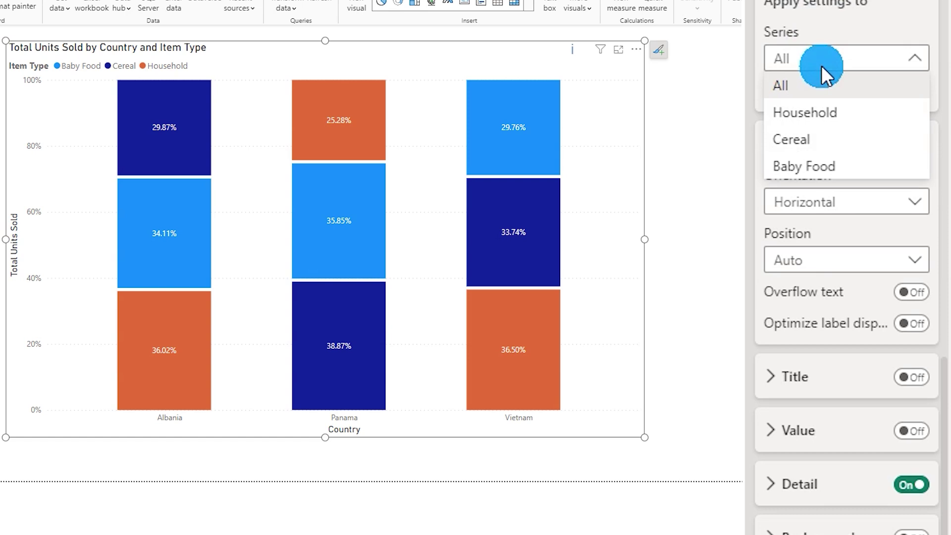
click(820, 54)
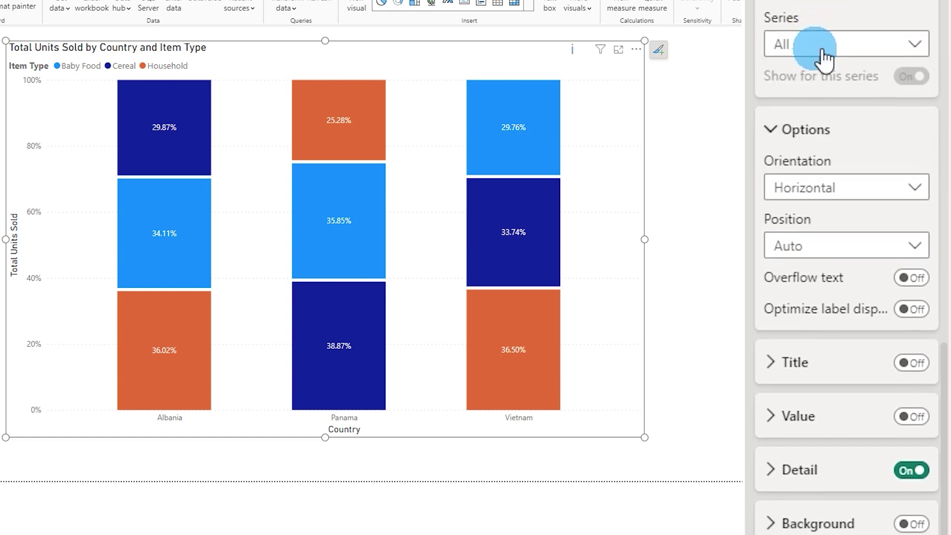
Step: Turn label Detail on and Value off so each segment shows its percentage share
scroll(820, 96, down, 1)
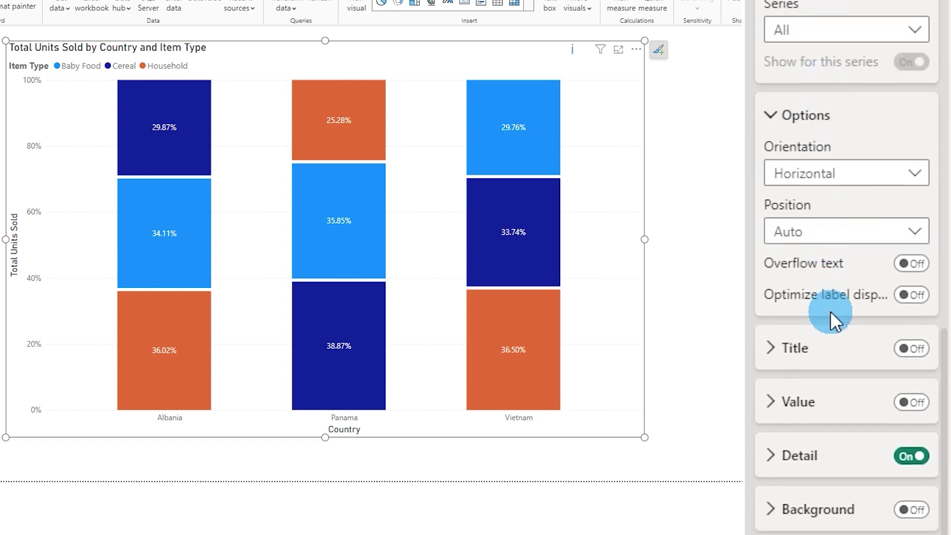
scroll(841, 364, down, 1)
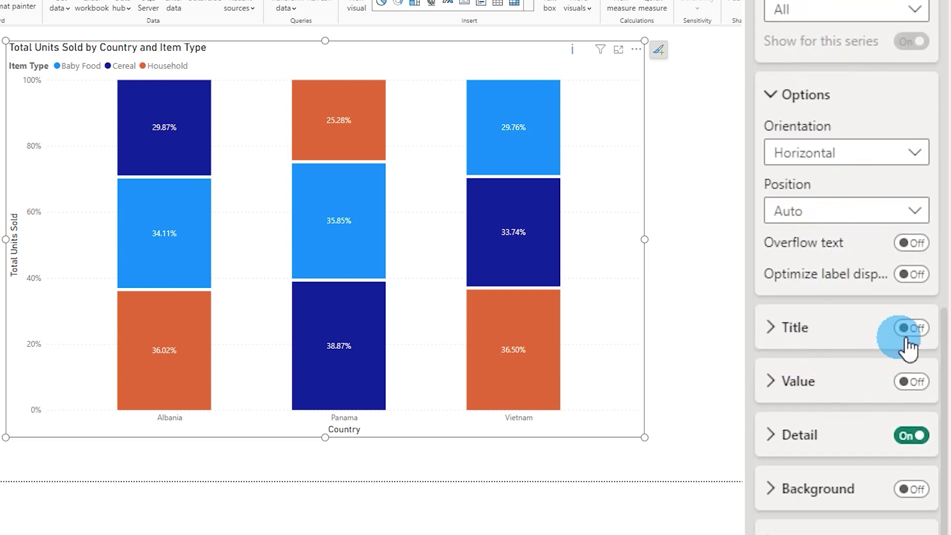
click(916, 435)
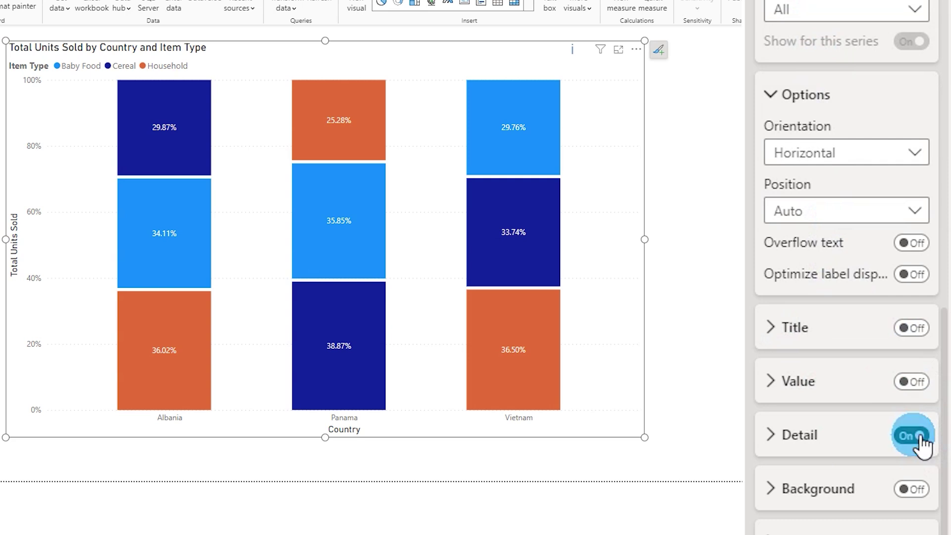
click(812, 427)
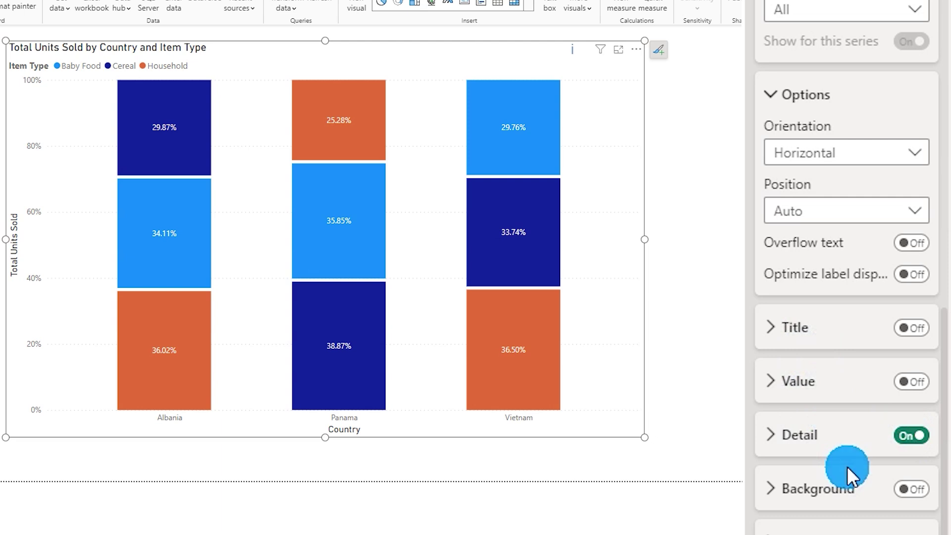
Step: Turn on the data label Title so each segment shows its item type name
click(770, 329)
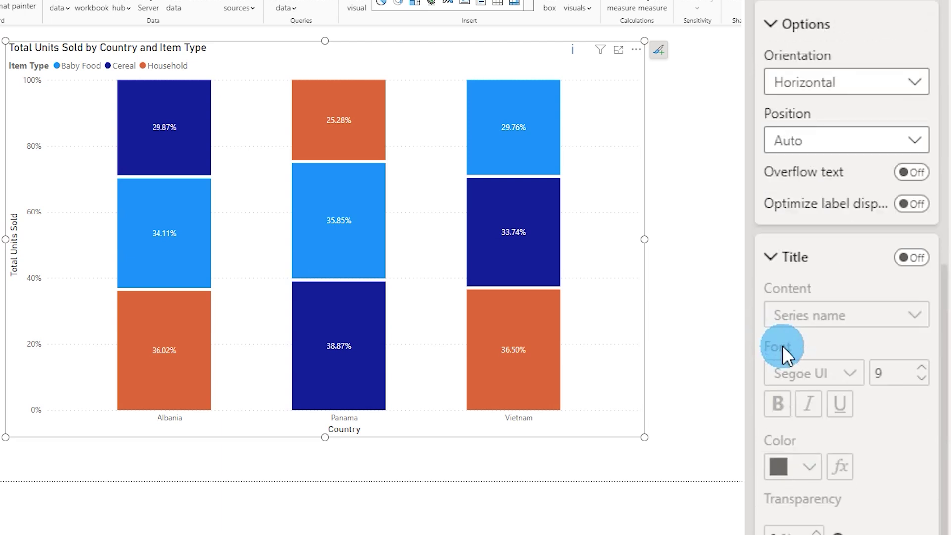
scroll(783, 347, down, 5)
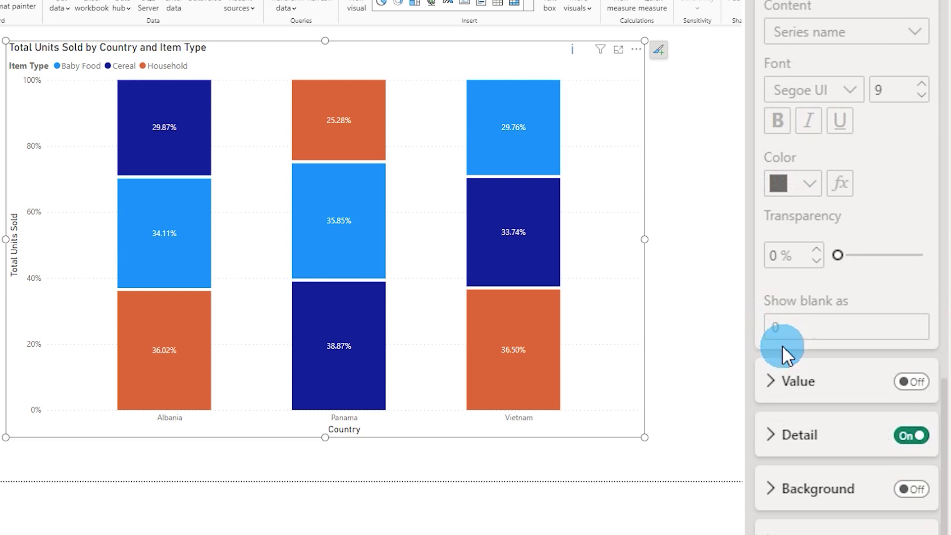
scroll(913, 32, up, 2)
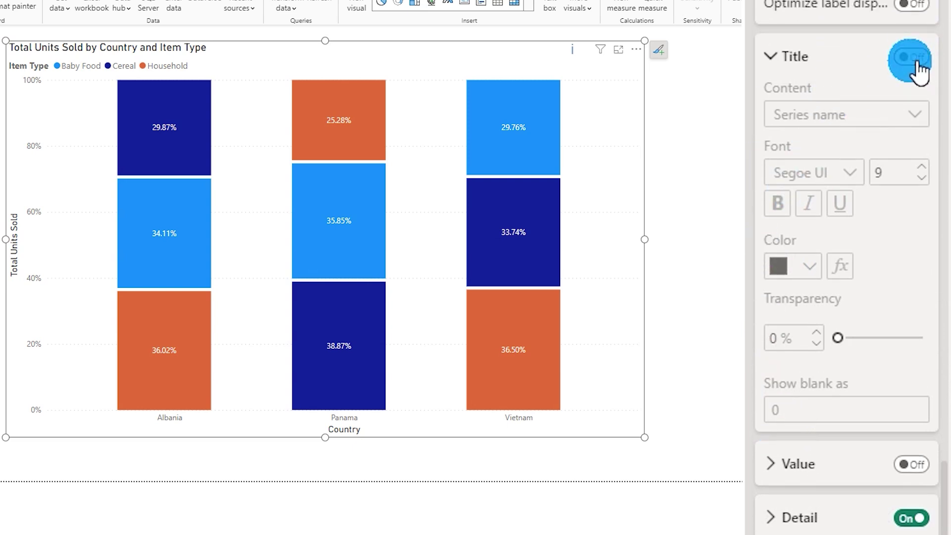
click(915, 60)
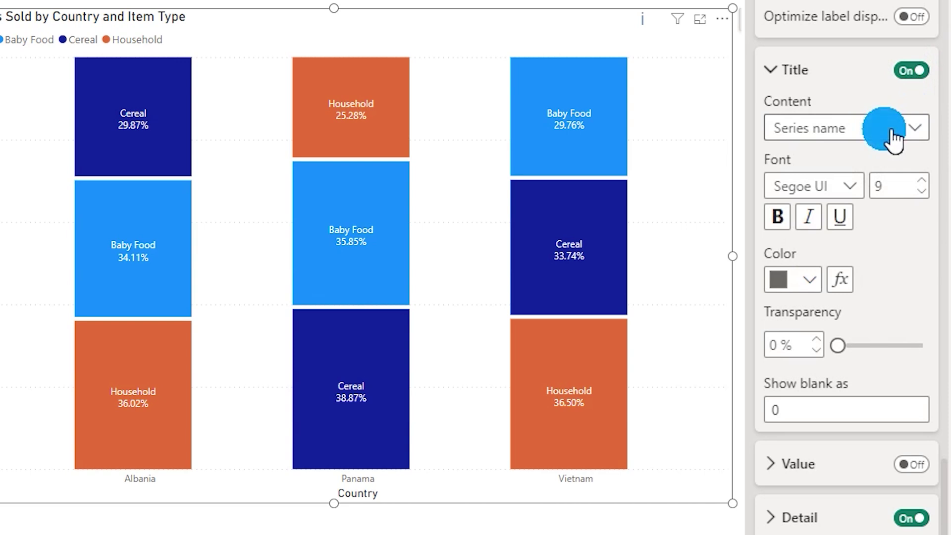
Step: Delete the chart legend and deselect the column segments
click(163, 43)
click(32, 42)
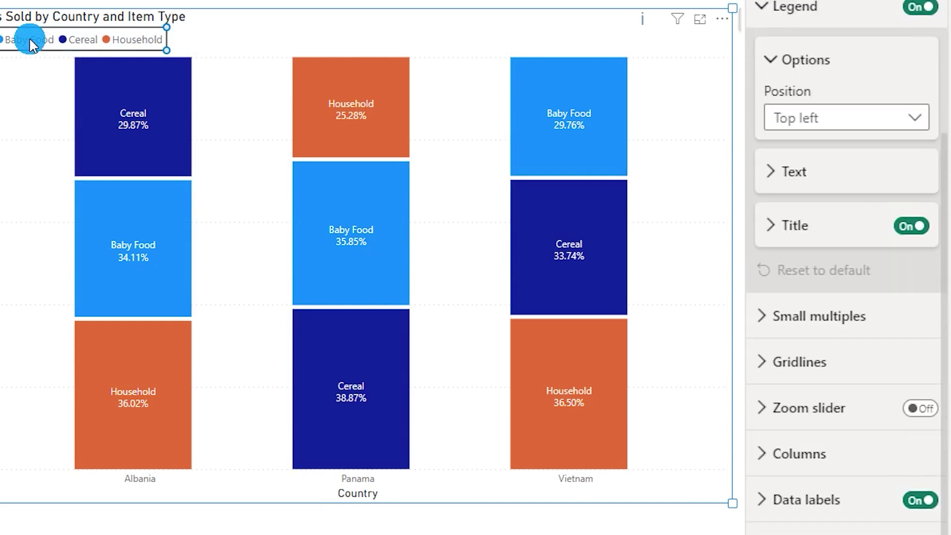
key(Delete)
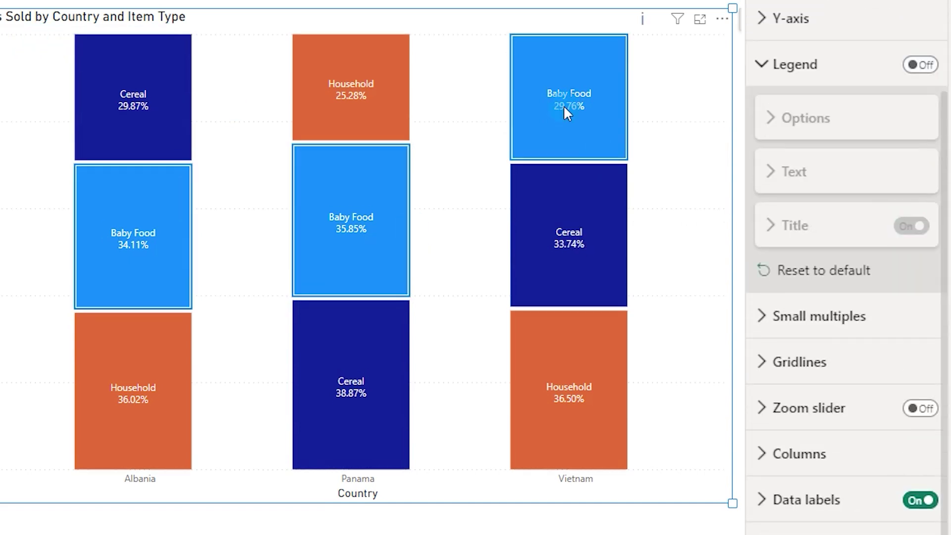
click(559, 119)
click(559, 117)
click(623, 144)
click(698, 146)
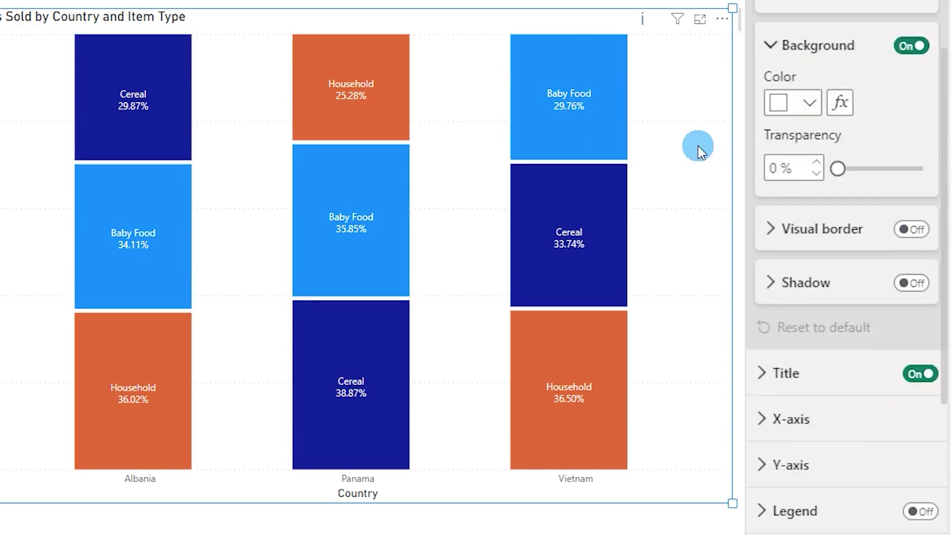
scroll(855, 490, down, 4)
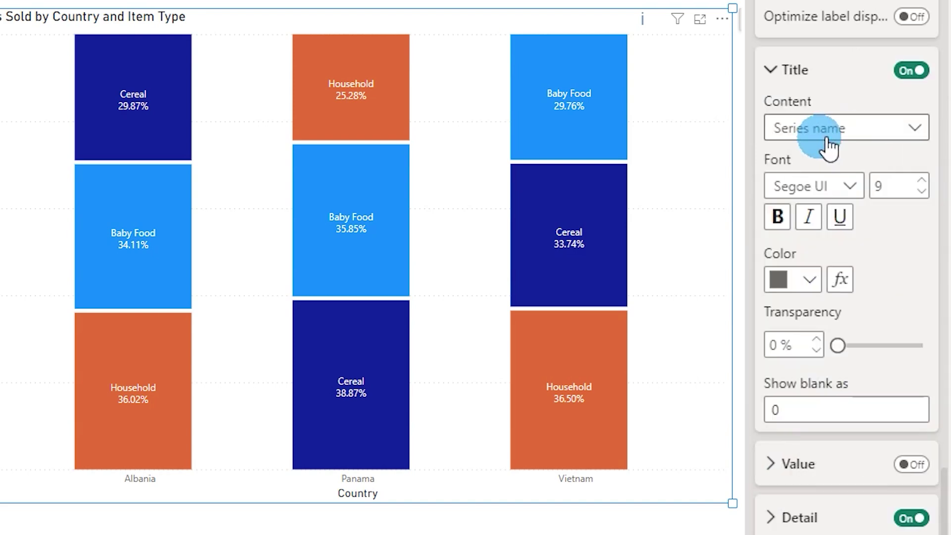
Step: Set the label Title content to Custom using the Title measure, e.g. Units Sold 72.0K
click(823, 130)
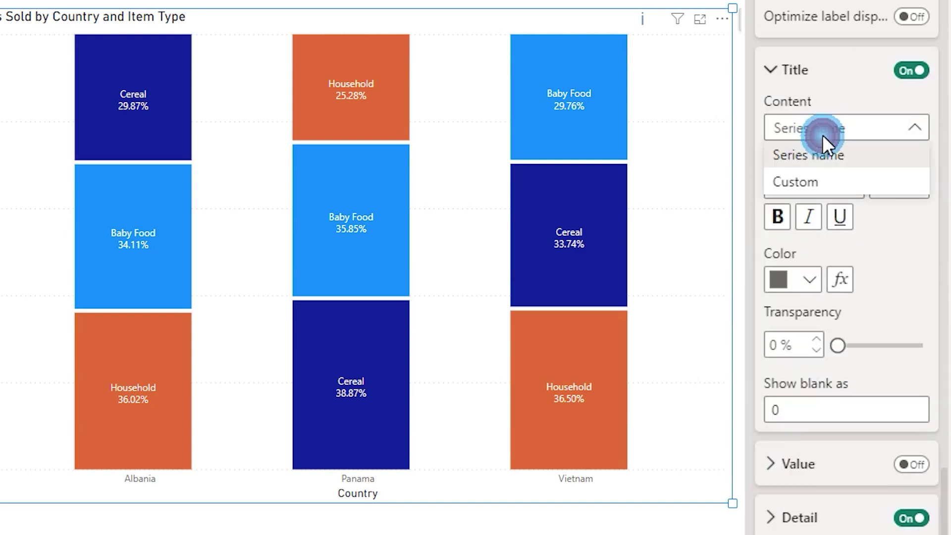
click(826, 155)
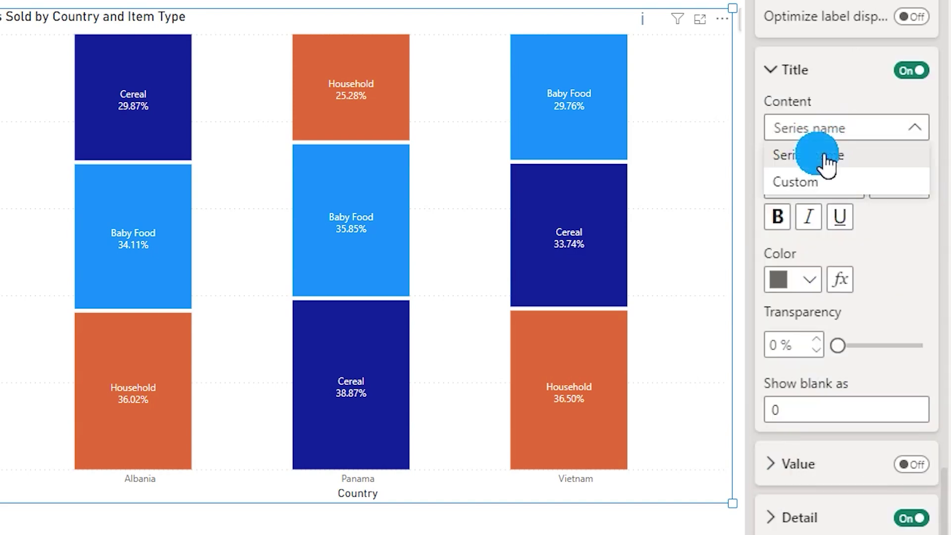
click(817, 182)
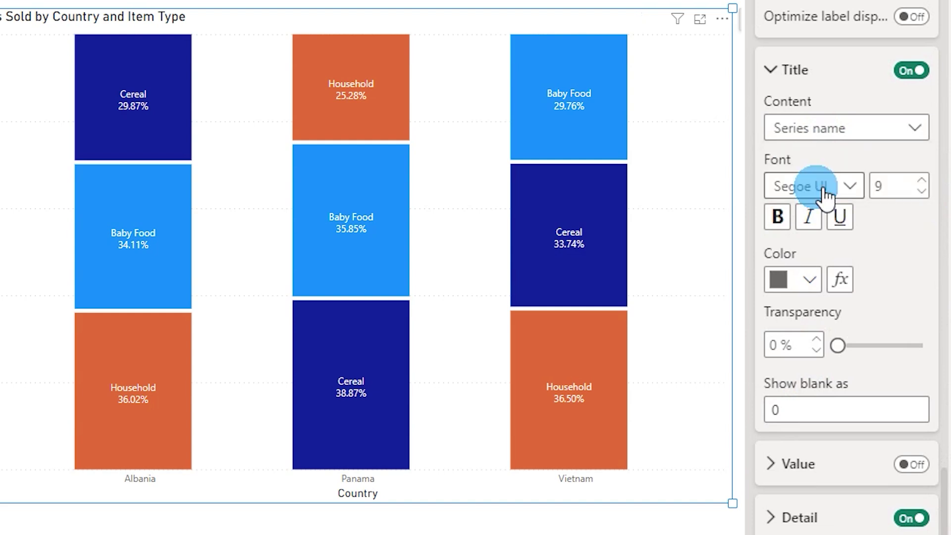
scroll(864, 213, up, 1)
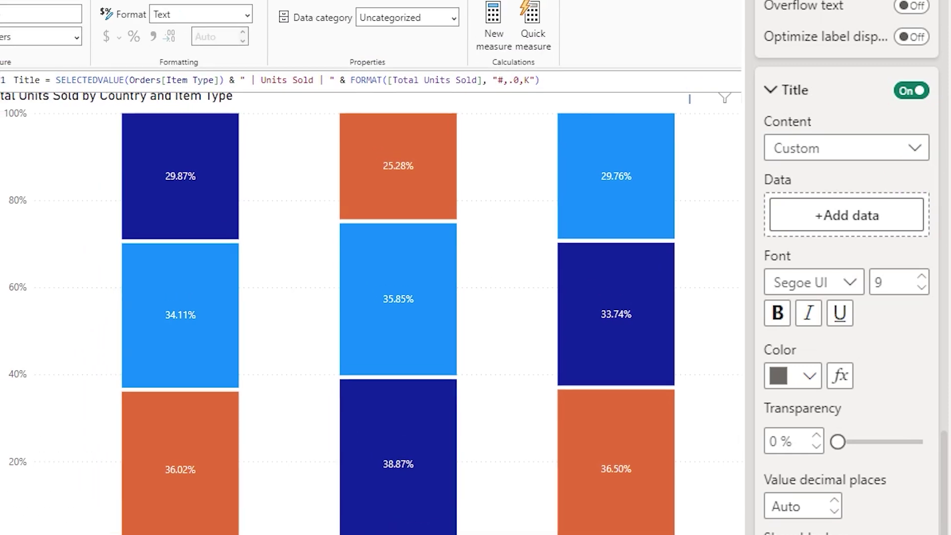
drag(948, 338, 849, 219)
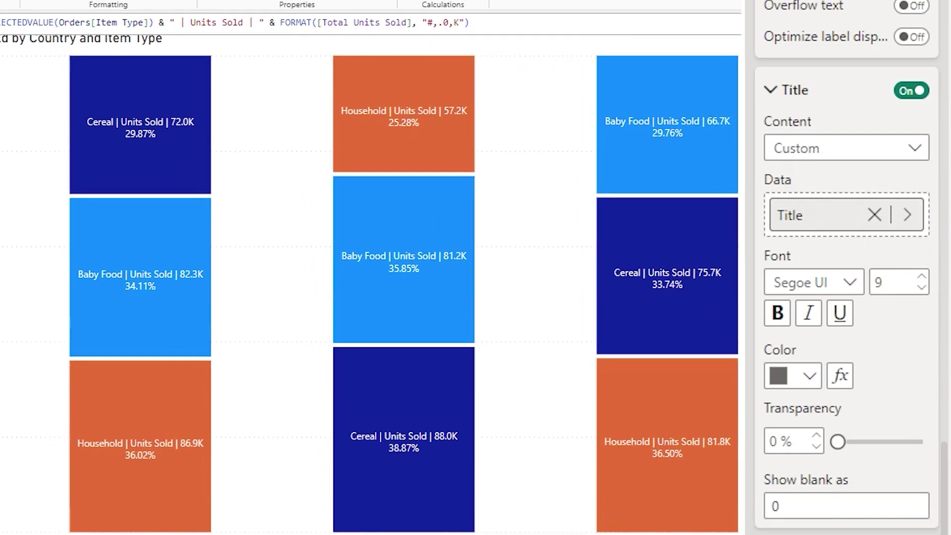
click(356, 531)
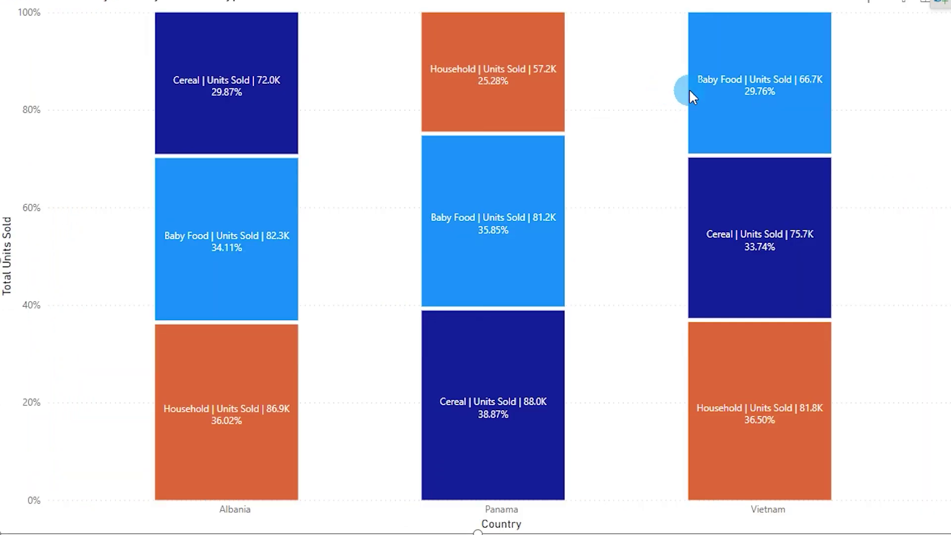
mouse_move(814, 83)
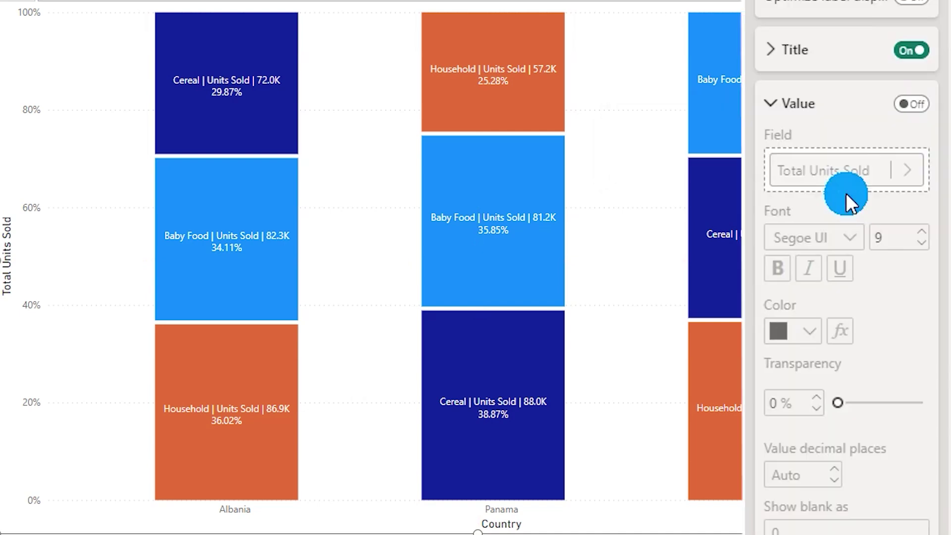
Step: Turn on the label Value line and swap Total Units Sold for the Value Label measure
click(911, 104)
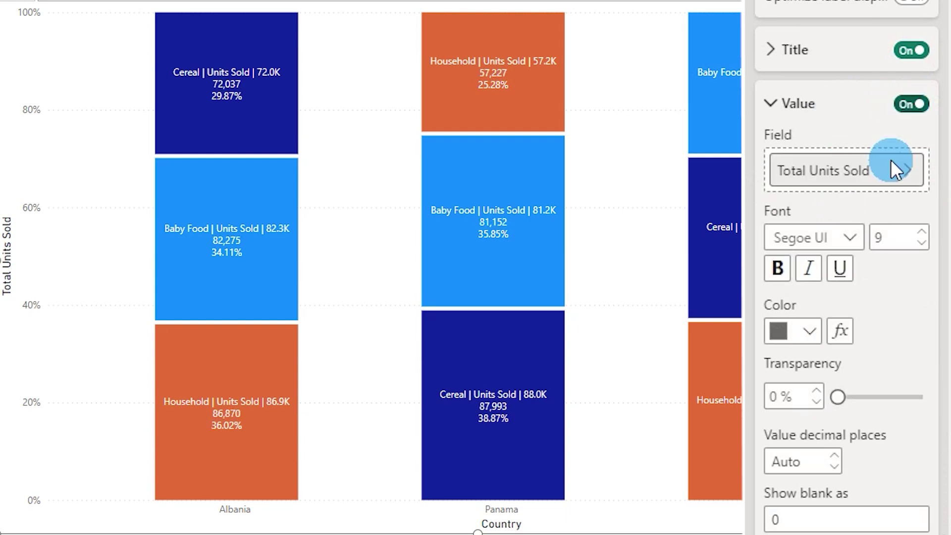
click(824, 182)
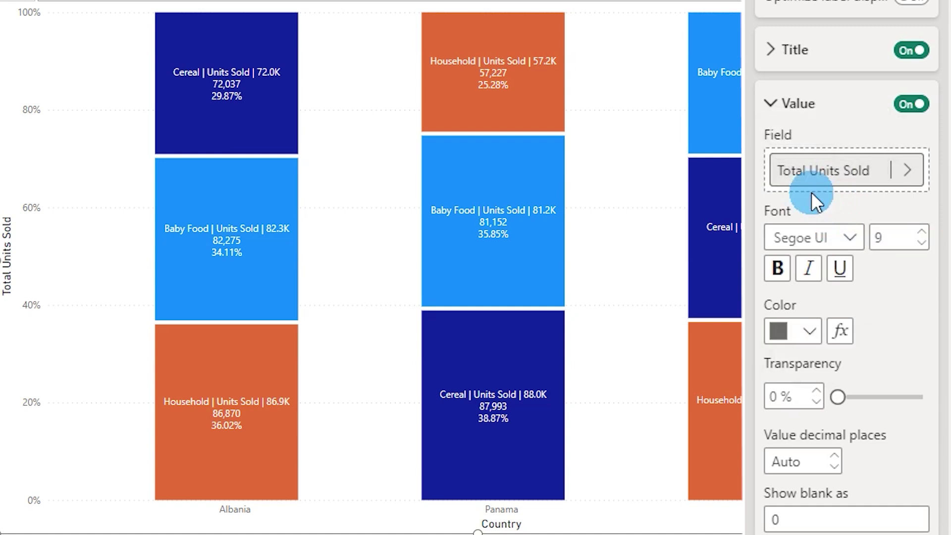
scroll(667, 96, right, 3)
mouse_move(667, 96)
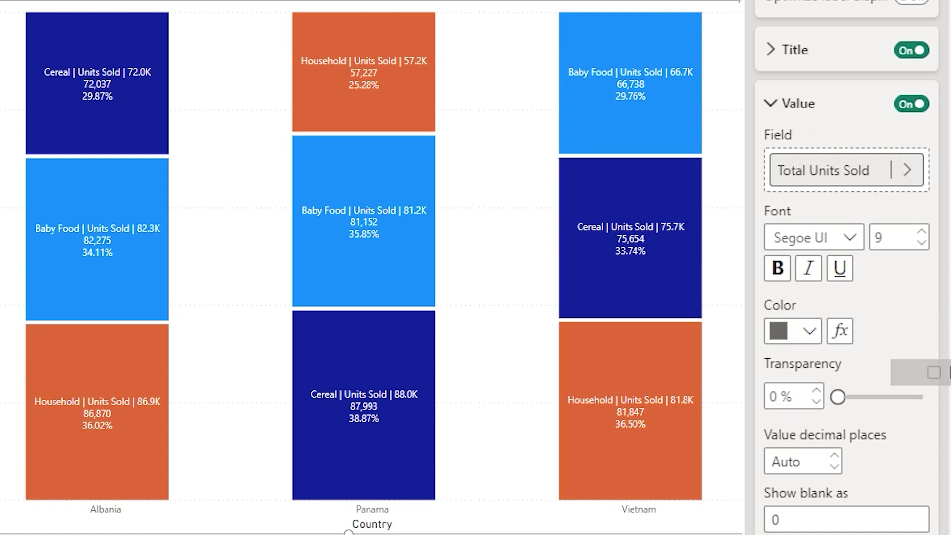
drag(950, 377, 852, 174)
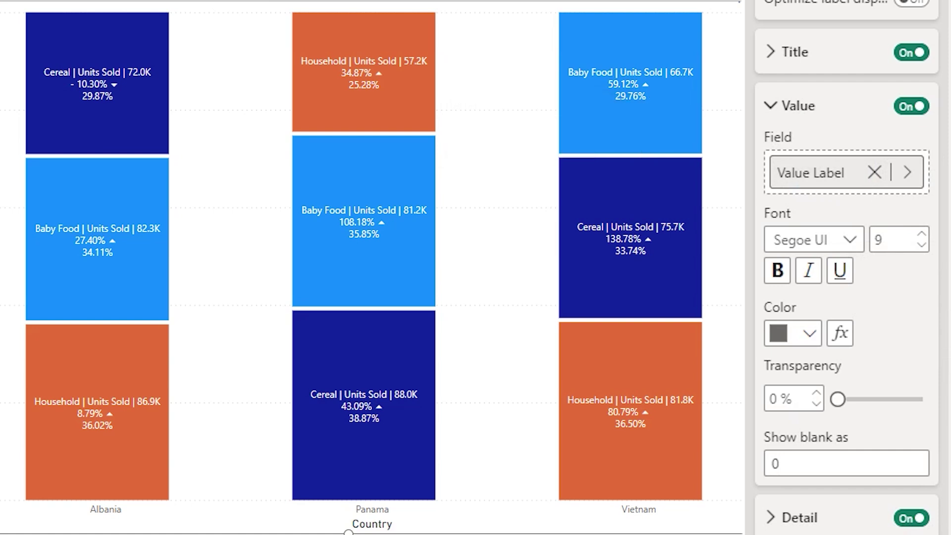
Step: Set the label Detail content to Custom with the Detail Label measure, e.g. Same Period LY 80.3k
click(747, 112)
click(793, 108)
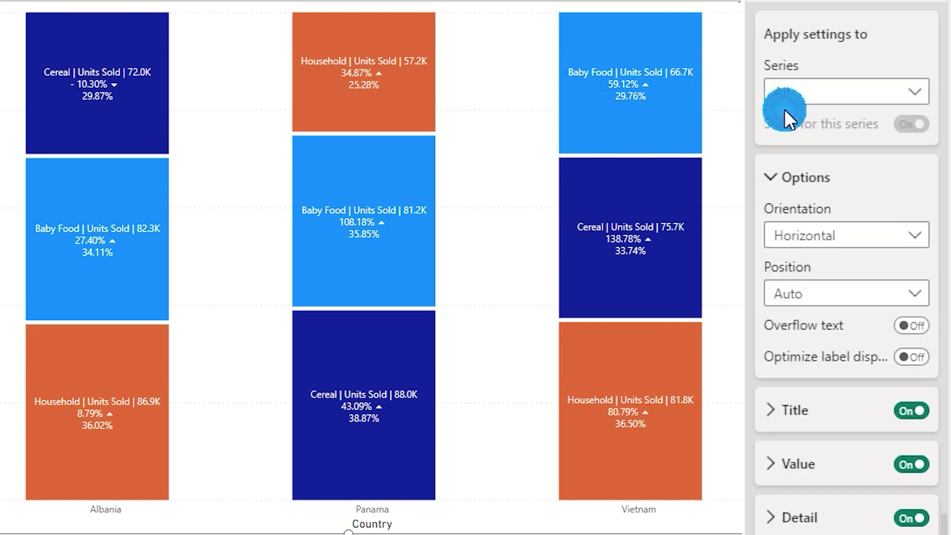
click(844, 476)
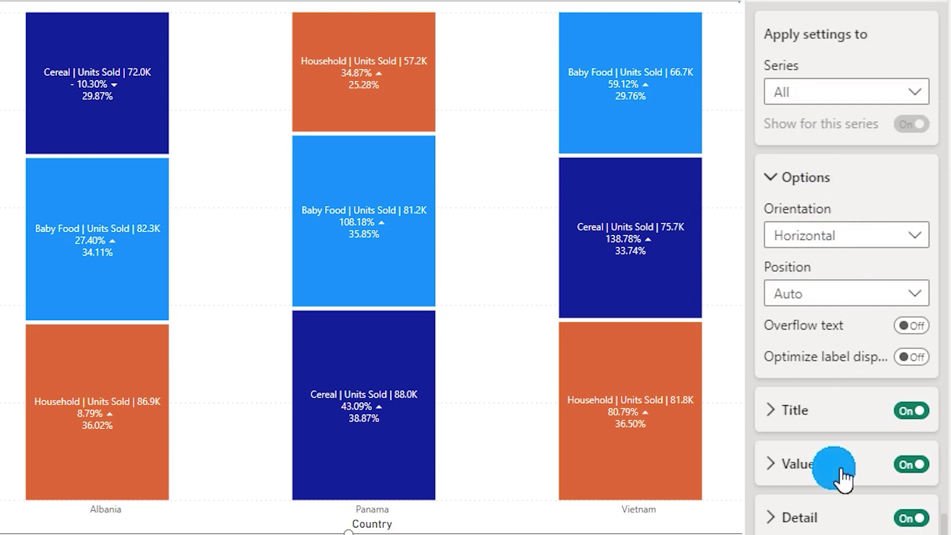
click(784, 518)
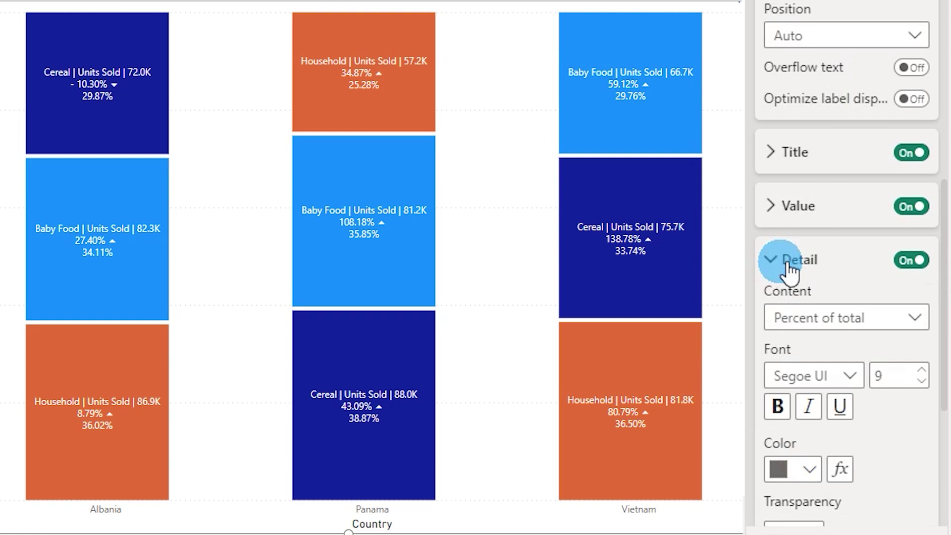
scroll(790, 265, down, 3)
click(797, 123)
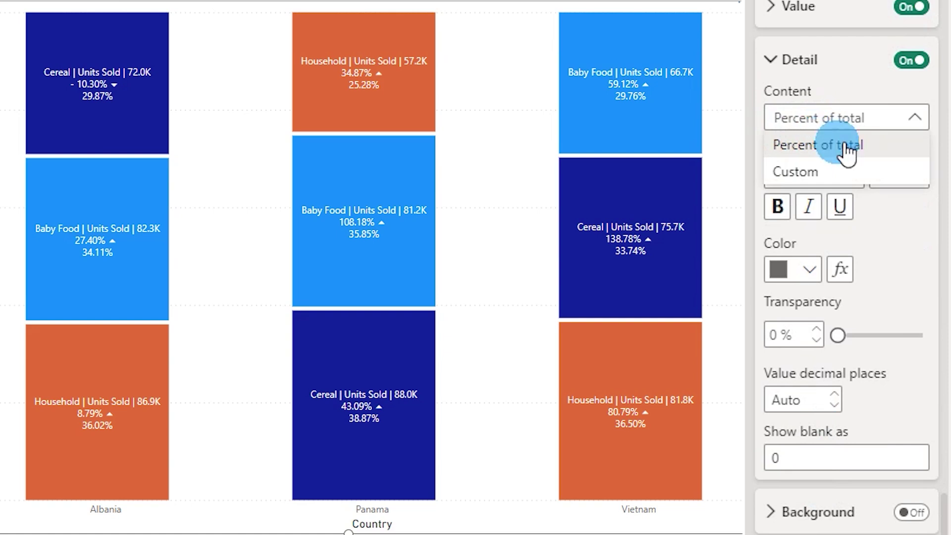
key(Escape)
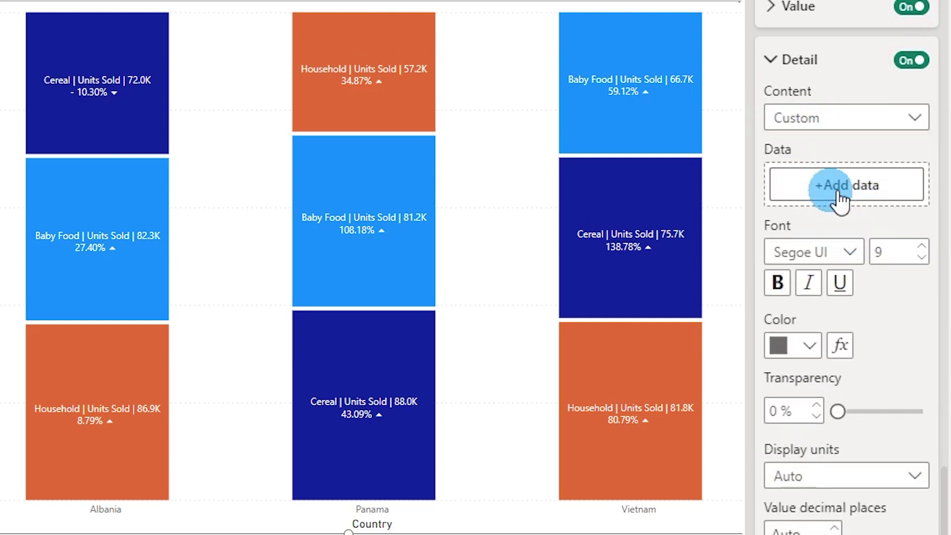
drag(941, 214, 803, 185)
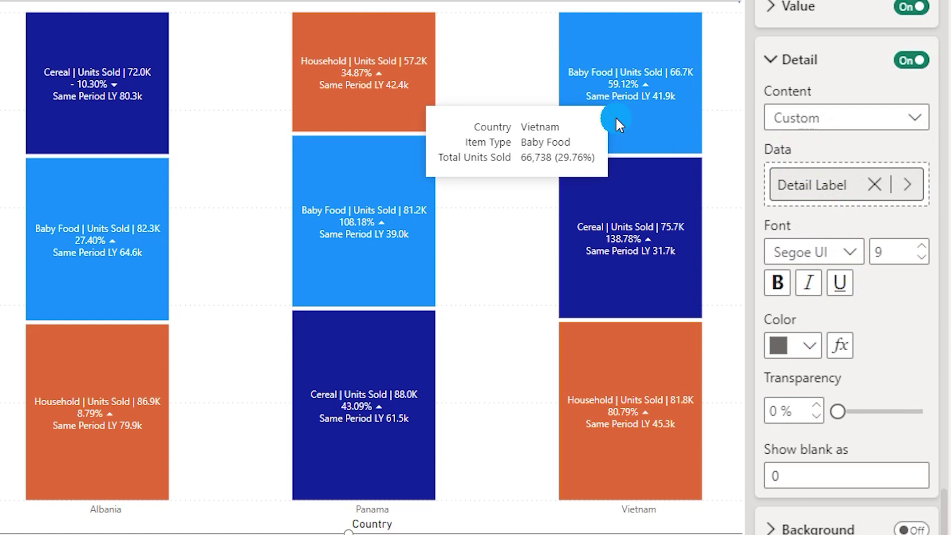
scroll(847, 268, down, 1)
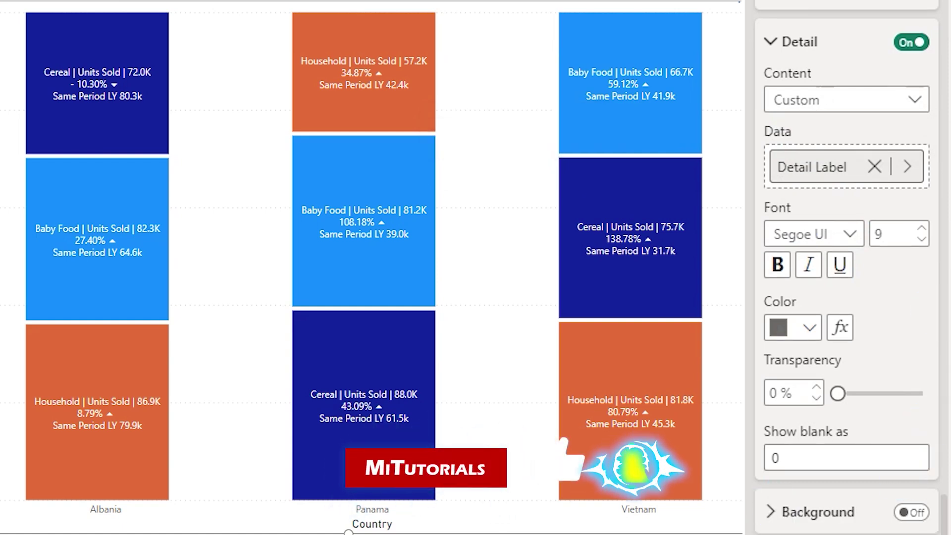
Step: Change the data label Layout to Single line
scroll(841, 515, down, 5)
click(850, 412)
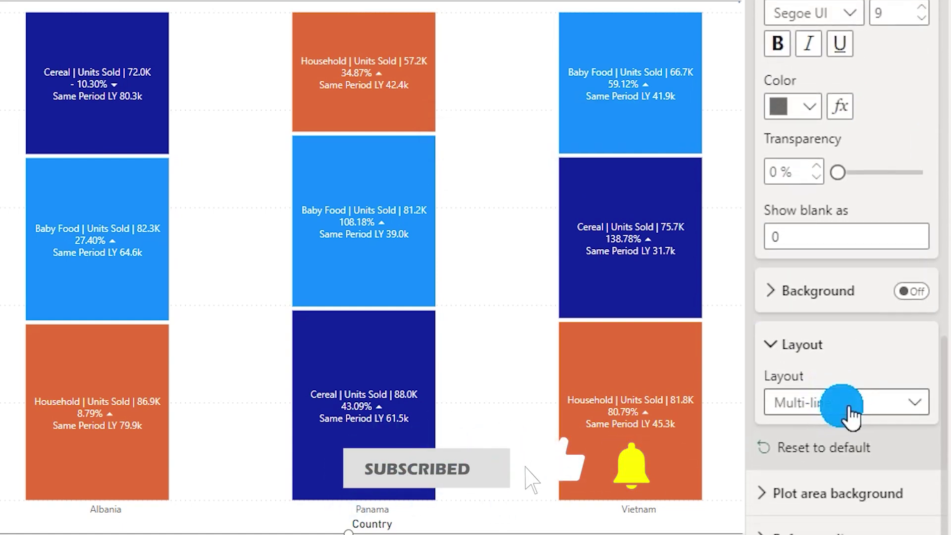
click(849, 412)
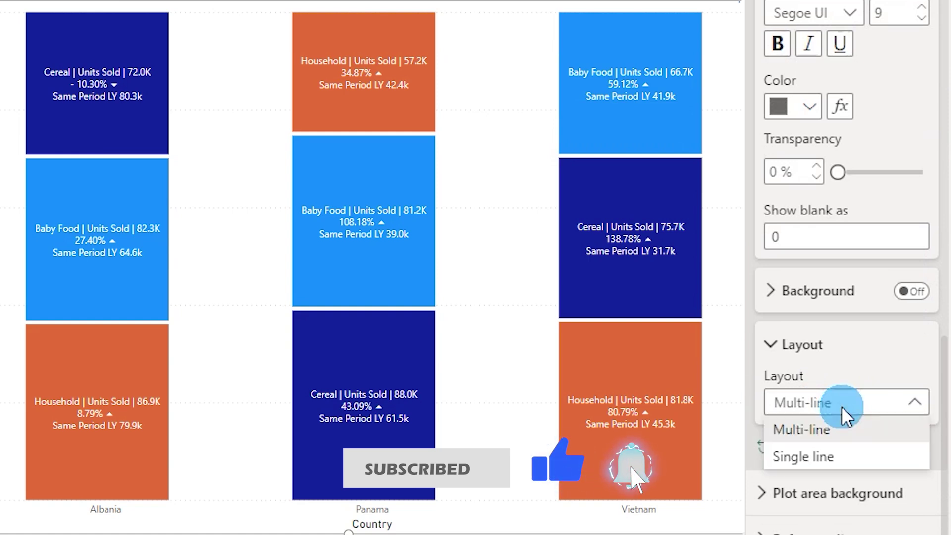
click(849, 460)
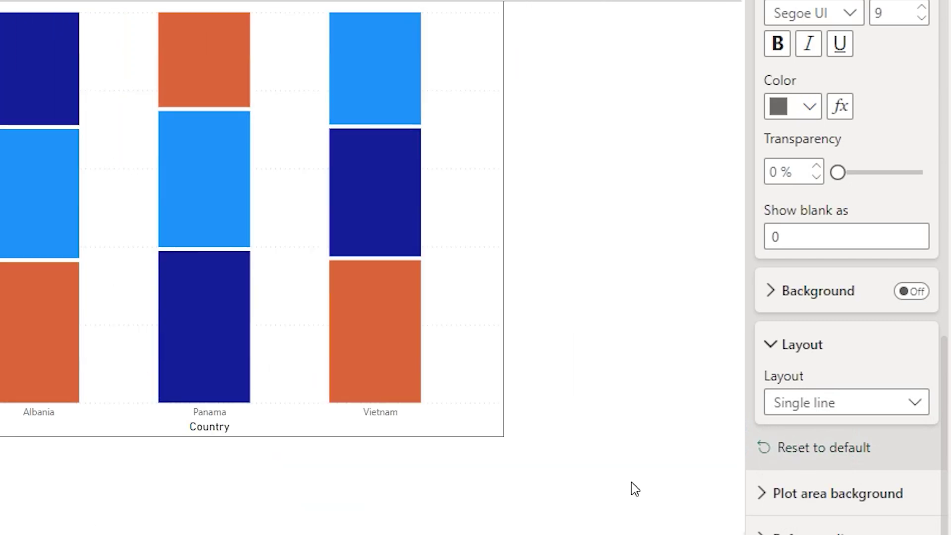
Step: Find the 'over' setting in the Format pane and turn Overflow text On
click(764, 441)
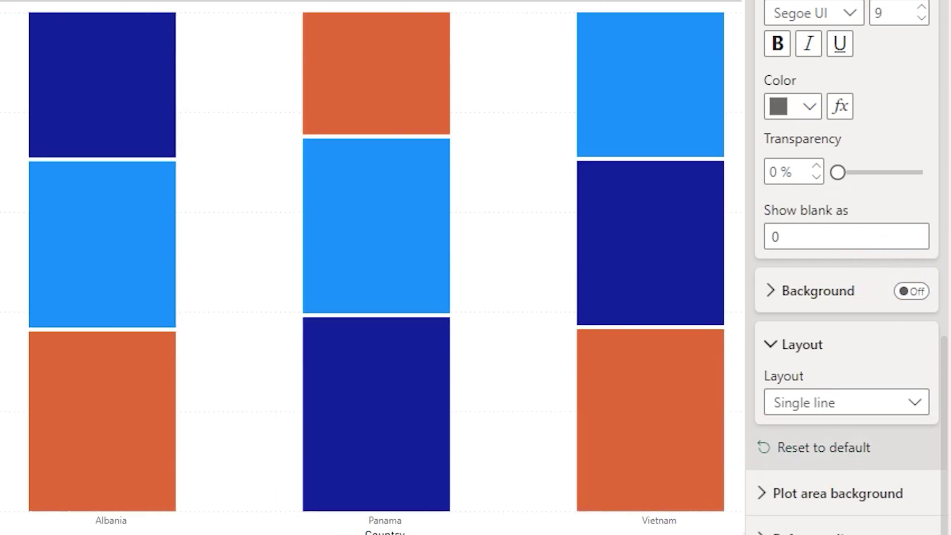
text(over)
click(763, 109)
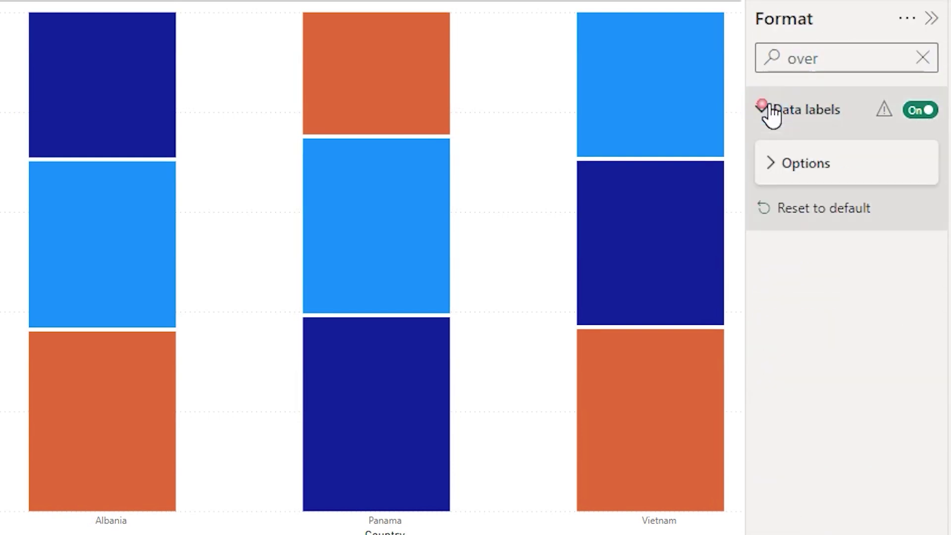
click(808, 166)
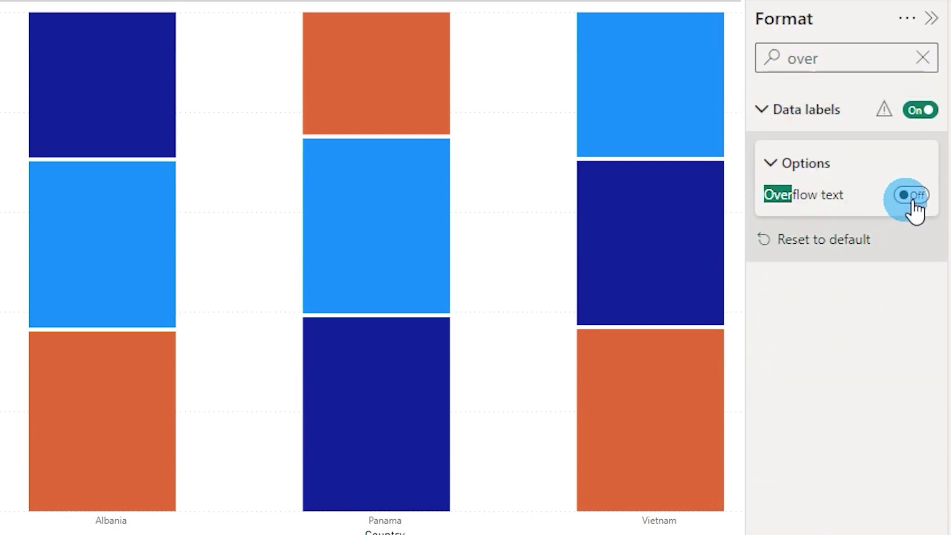
click(912, 195)
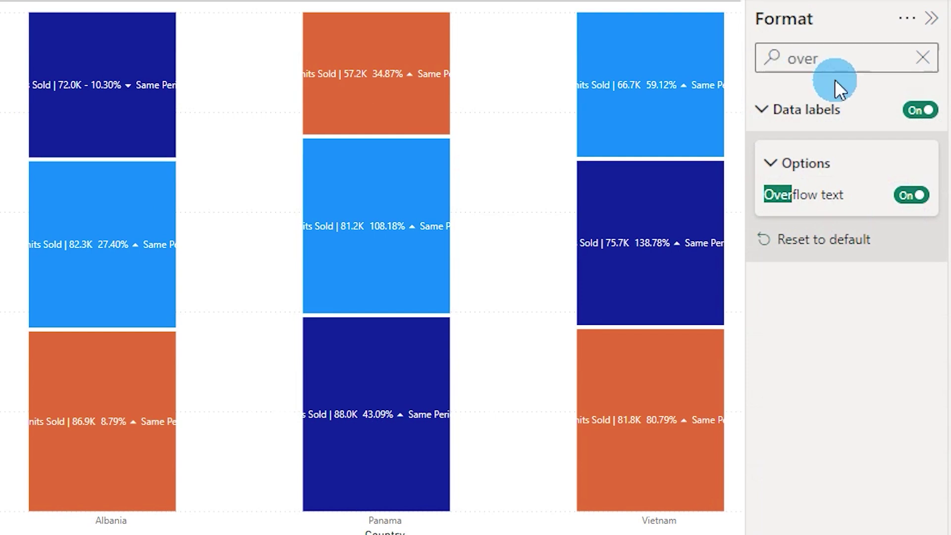
click(922, 57)
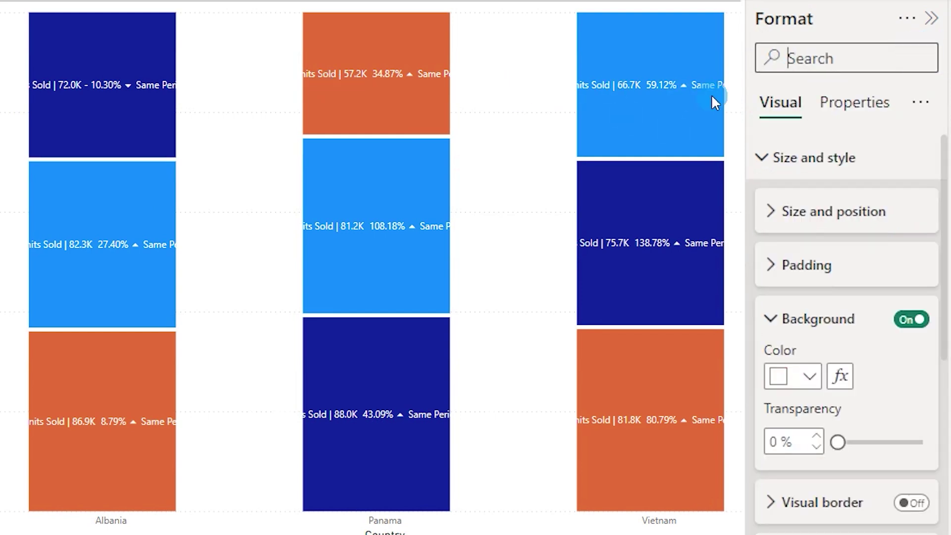
scroll(847, 297, down, 10)
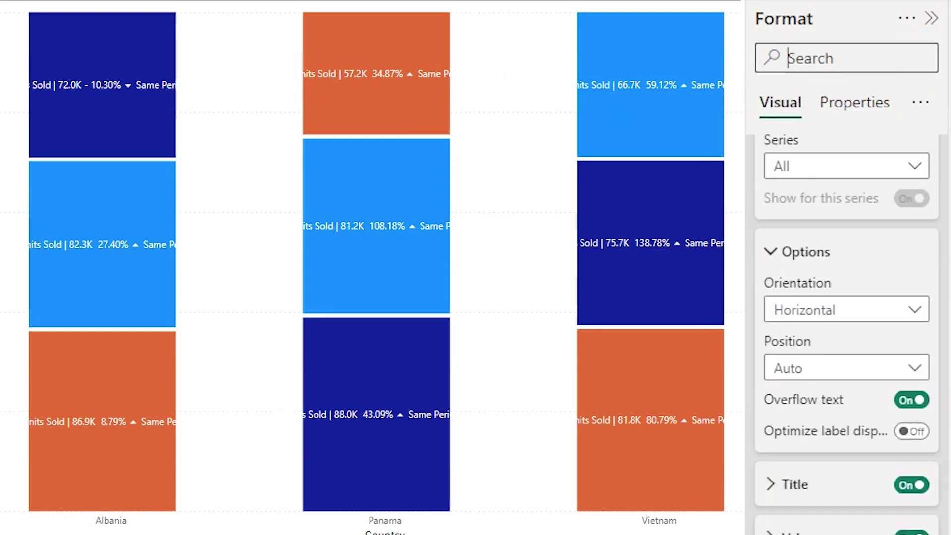
Step: Switch the label Layout back to Multi-line and return to Page 5's column chart
scroll(847, 297, down, 6)
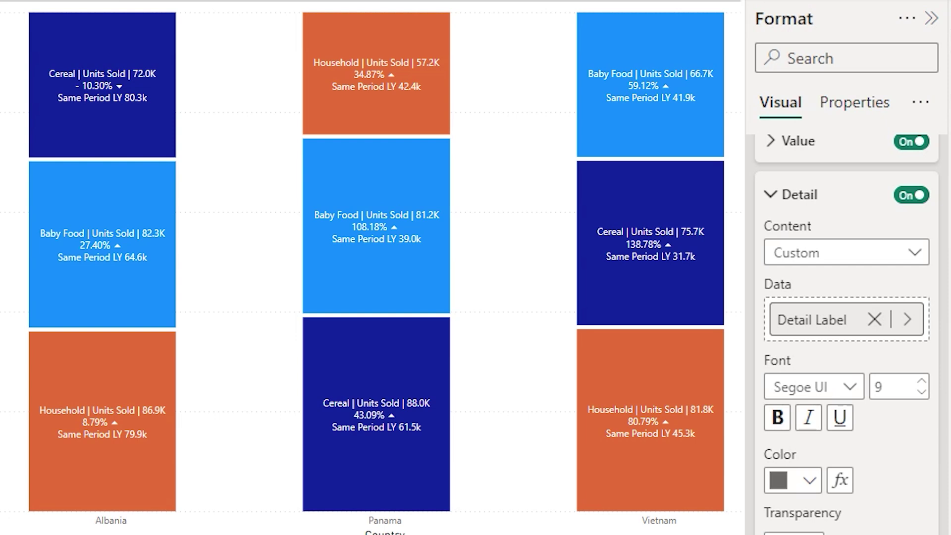
click(254, 491)
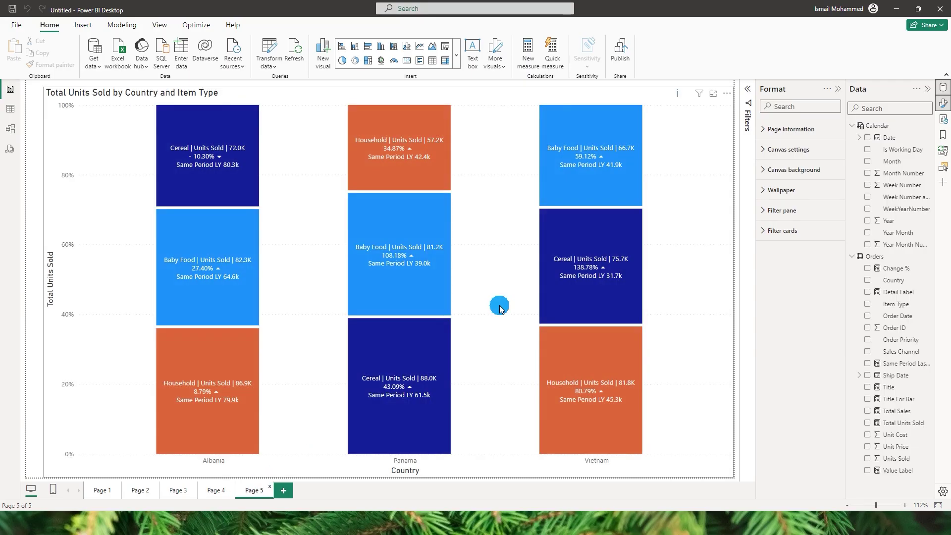
click(215, 492)
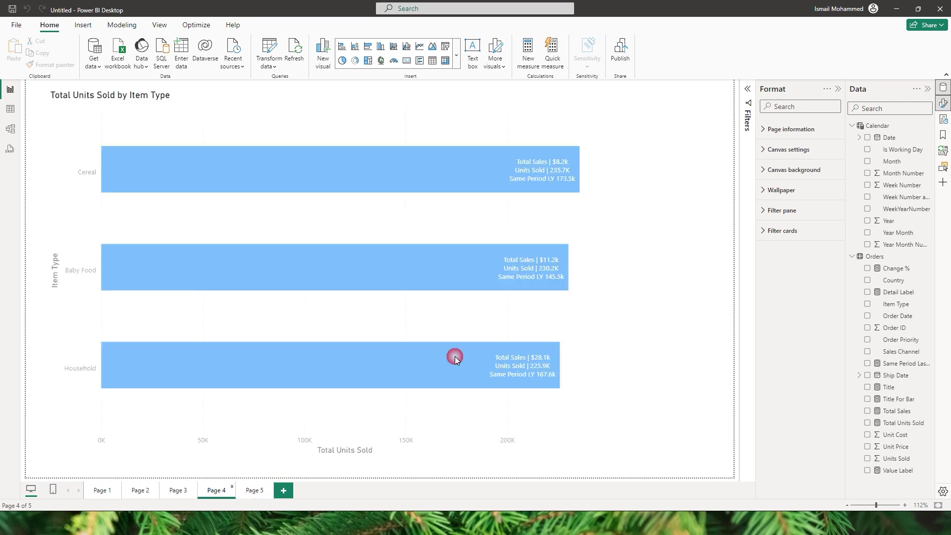